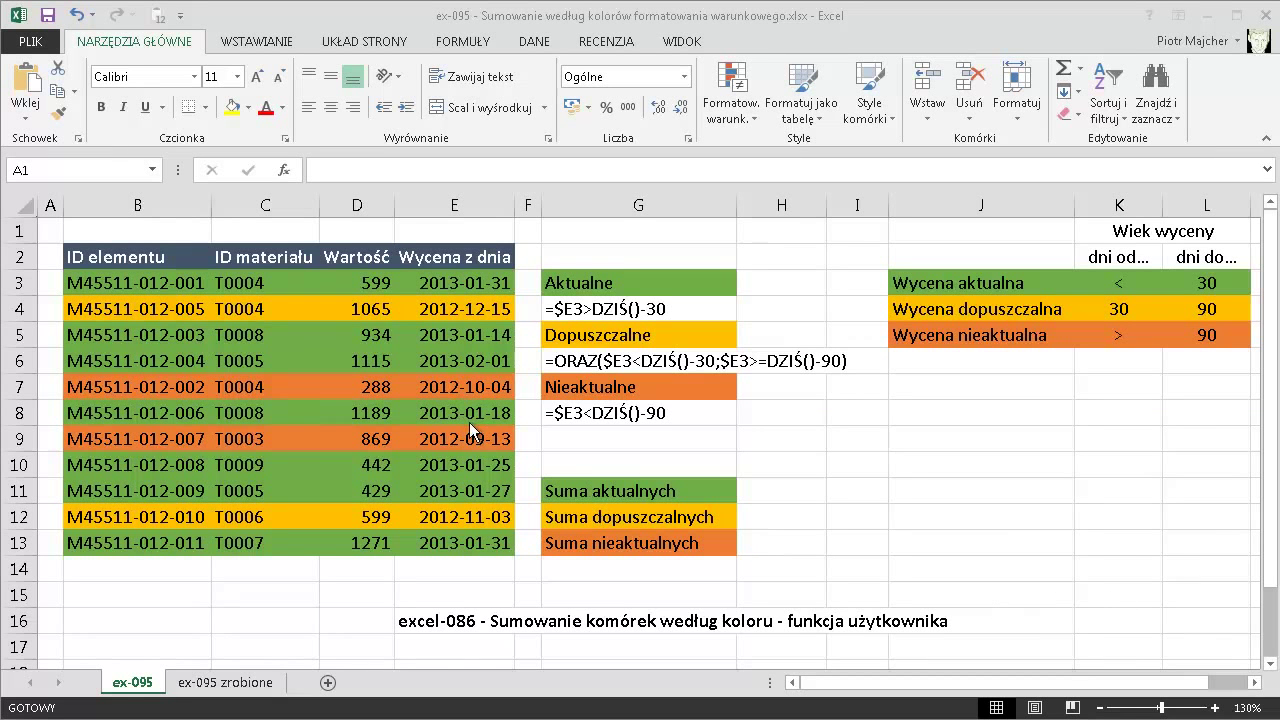
In H11, start a SUMA.WARUNKÓW formula using Wartość values D3:D13 as the sum range
{"action": "left_click", "coordinate": [448, 619]}
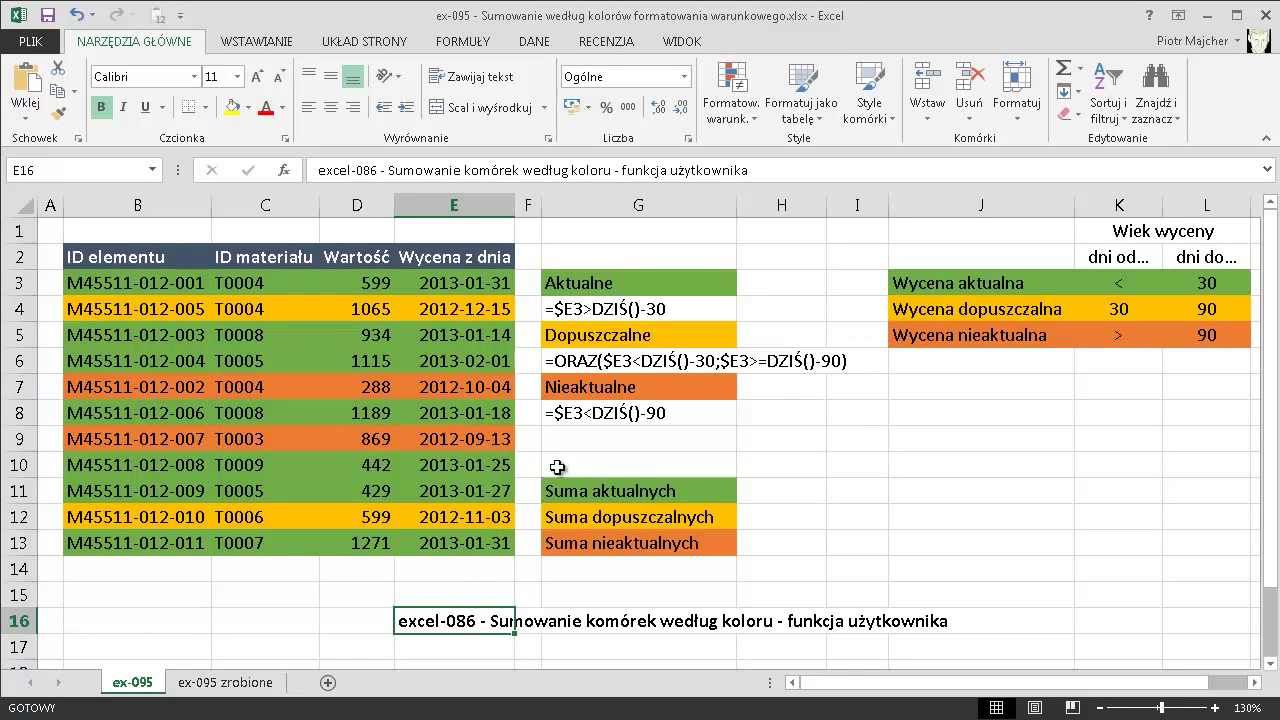
{"action": "left_click", "coordinate": [777, 489]}
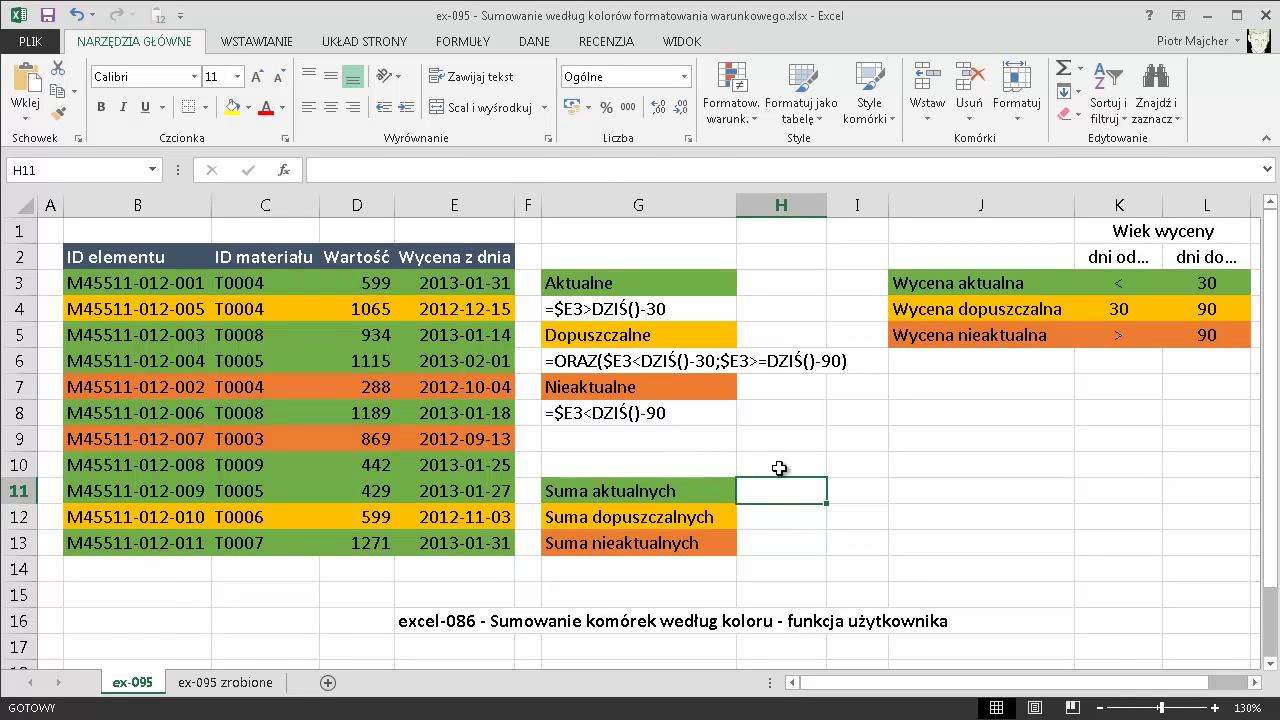
{"action": "type", "text": "=su"}
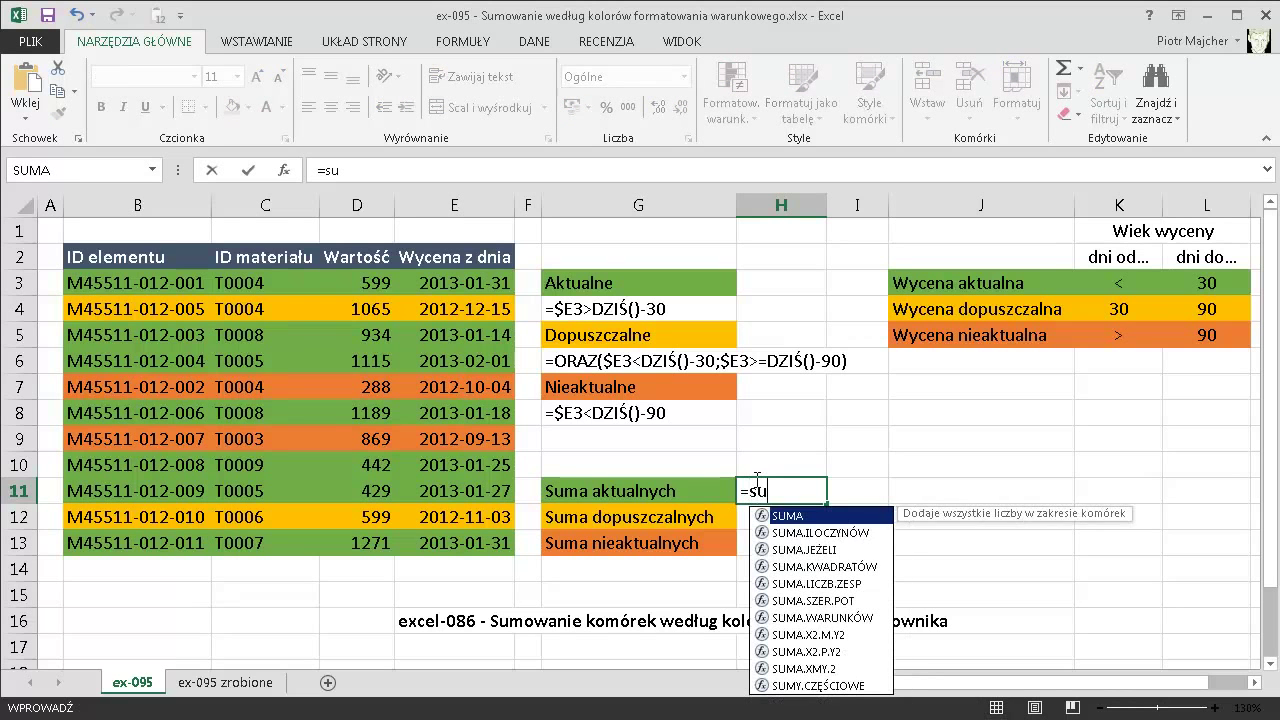
{"action": "key", "text": "Down"}
{"action": "key", "text": "Down"}
{"action": "key", "text": "Down"}
{"action": "key", "text": "Down"}
{"action": "key", "text": "Down"}
{"action": "key", "text": "Tab"}
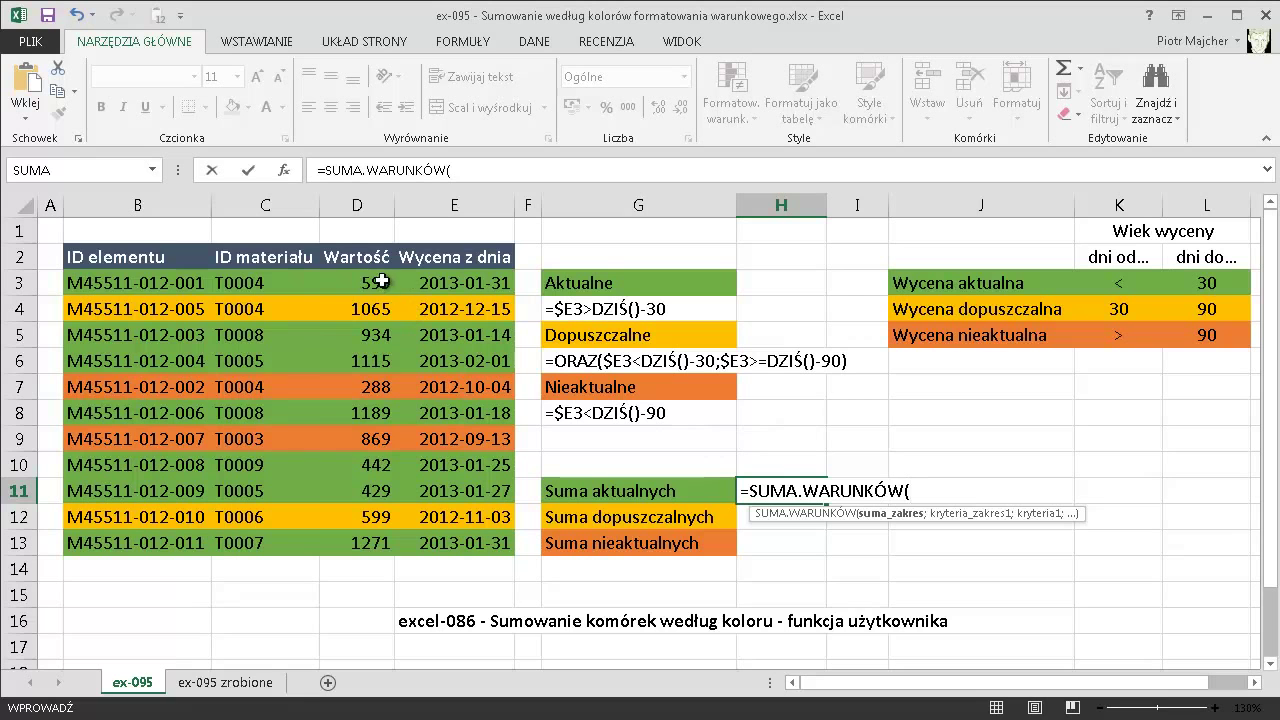
{"action": "left_click_drag", "start_coordinate": [382, 281], "coordinate": [372, 543]}
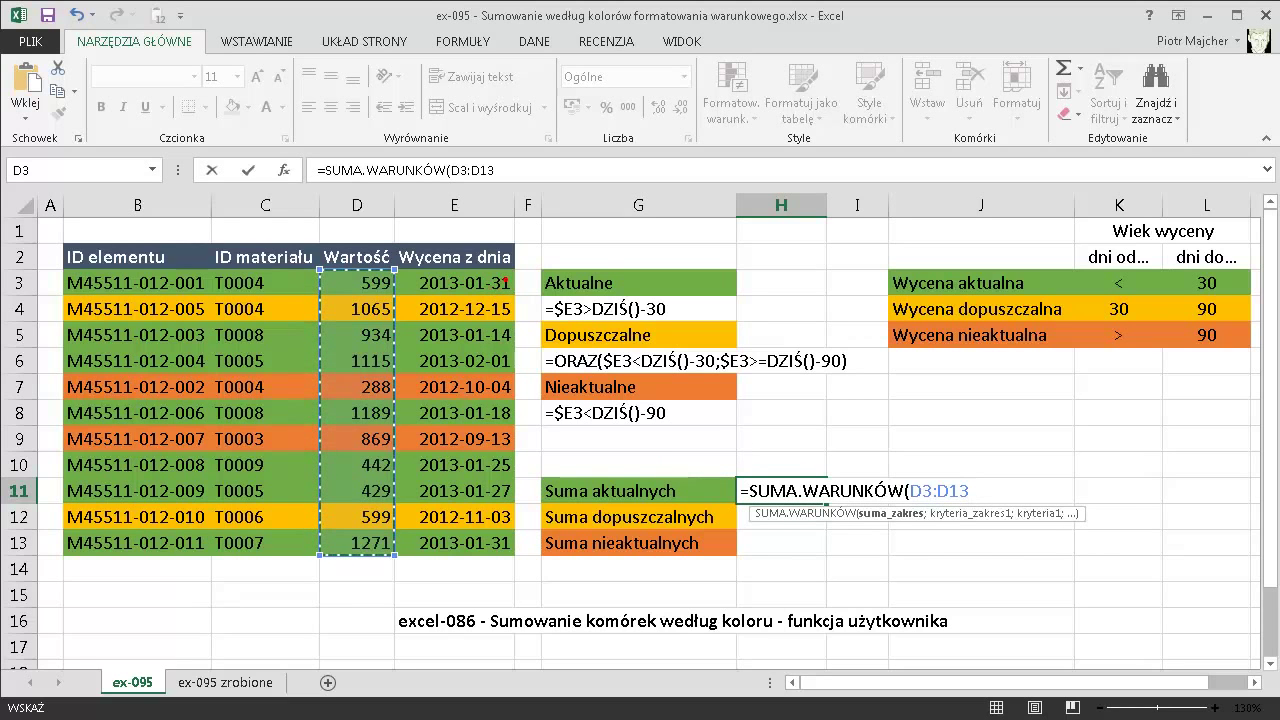
Make several drag selections over the condition notes area, then cancel with Escape
{"action": "left_click_drag", "start_coordinate": [517, 282], "coordinate": [600, 243]}
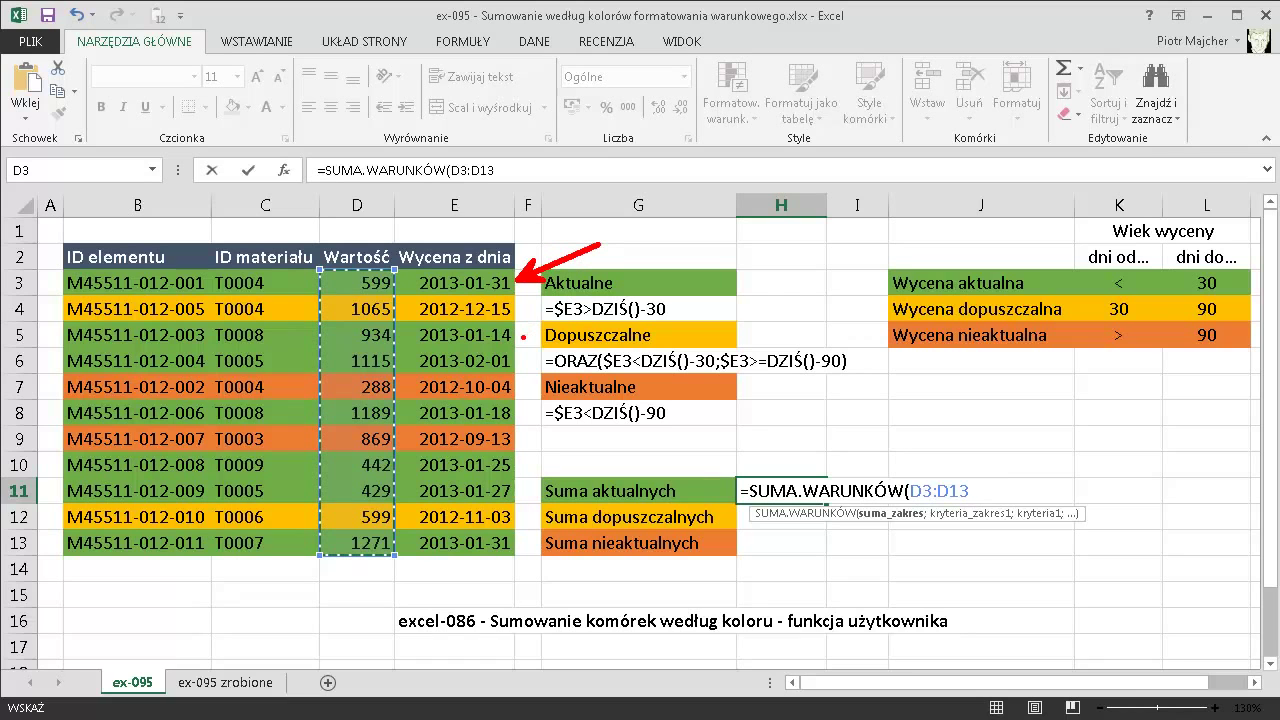
{"action": "left_click_drag", "start_coordinate": [524, 337], "coordinate": [592, 323]}
{"action": "left_click_drag", "start_coordinate": [528, 355], "coordinate": [565, 365]}
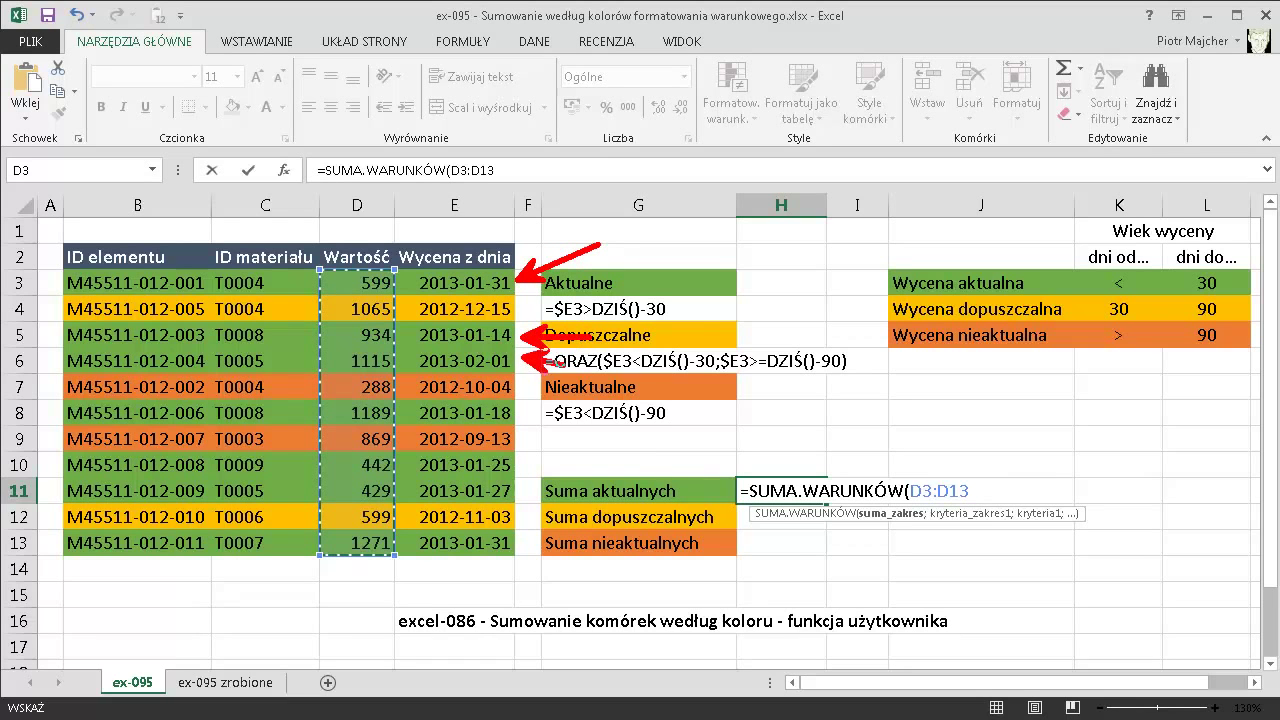
{"action": "left_click_drag", "start_coordinate": [708, 313], "coordinate": [797, 304]}
{"action": "left_click_drag", "start_coordinate": [840, 357], "coordinate": [903, 365]}
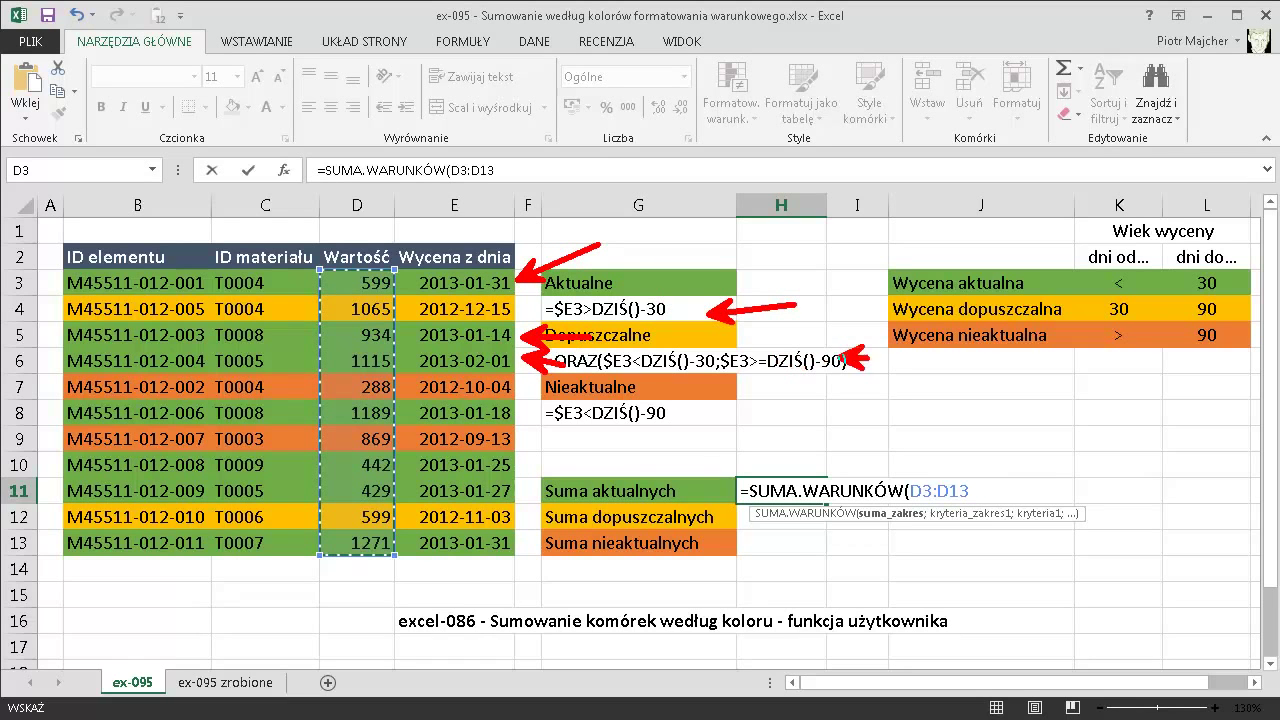
{"action": "left_click_drag", "start_coordinate": [762, 411], "coordinate": [833, 430]}
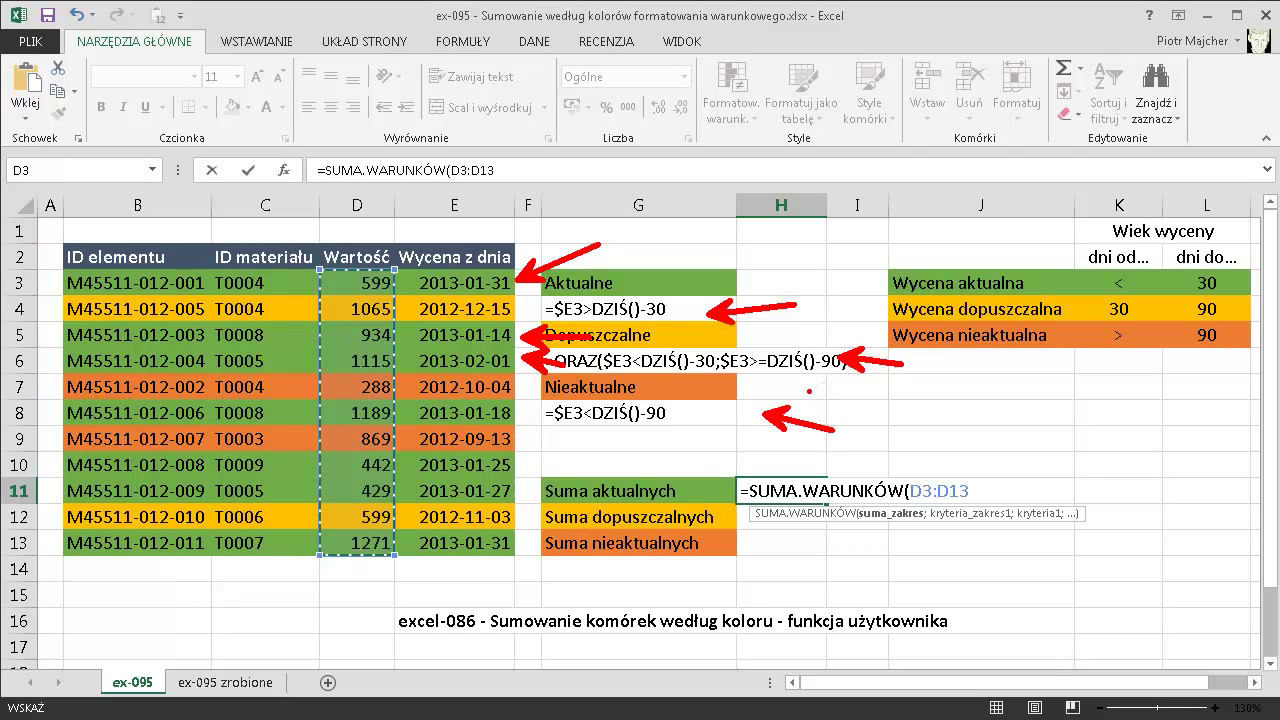
{"action": "key", "text": "Escape"}
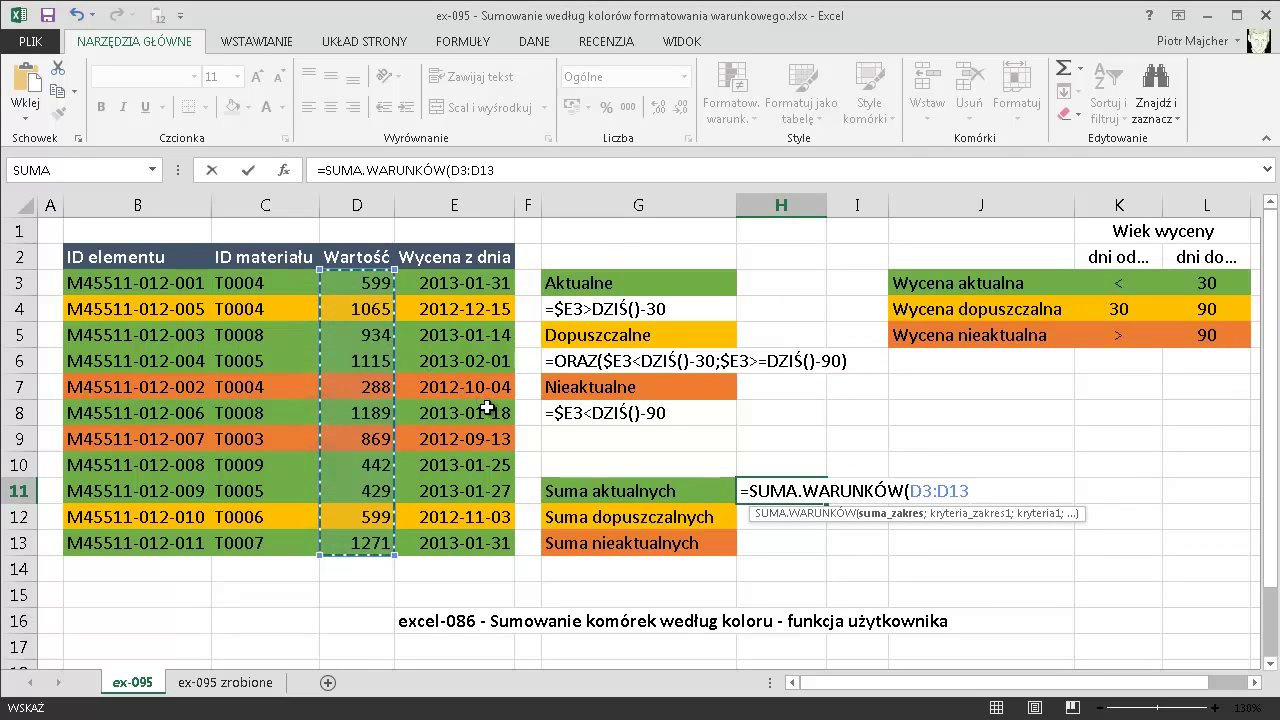
Complete H11 with criteria range E3:E13 and condition ">"&dziś()-30, giving 5979
{"action": "type", "text": ";"}
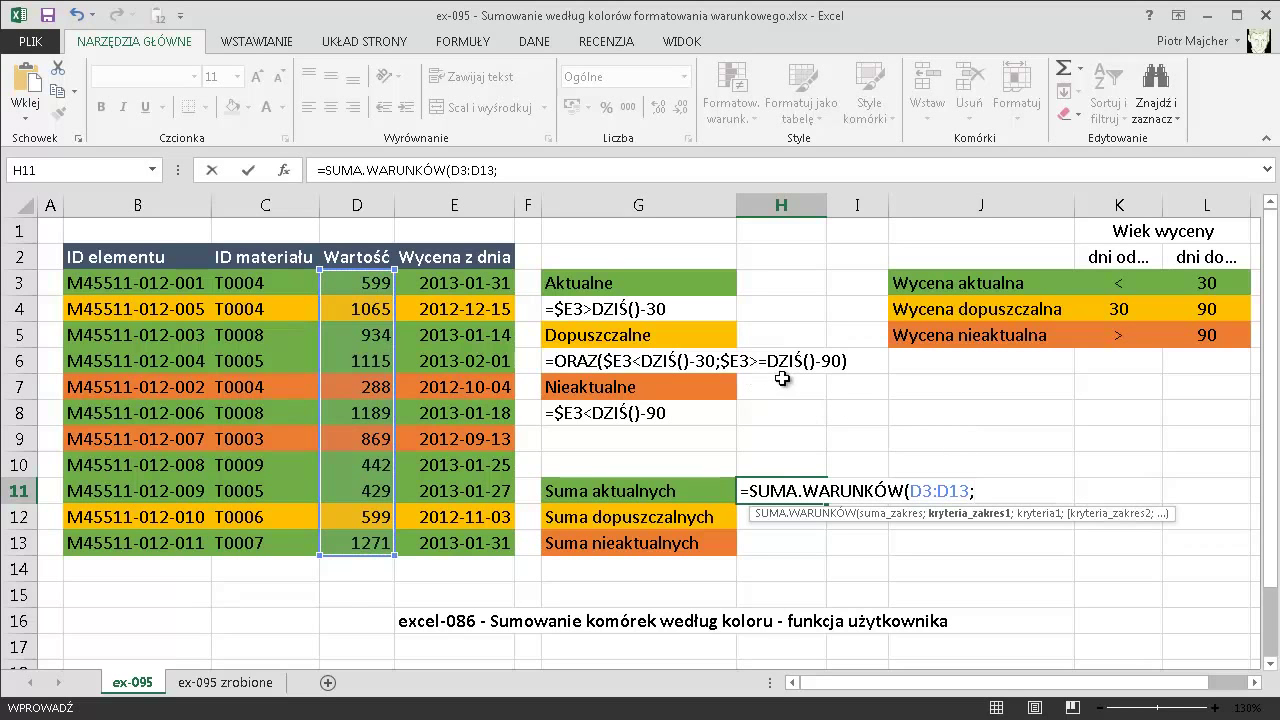
{"action": "left_click_drag", "start_coordinate": [455, 283], "coordinate": [447, 545]}
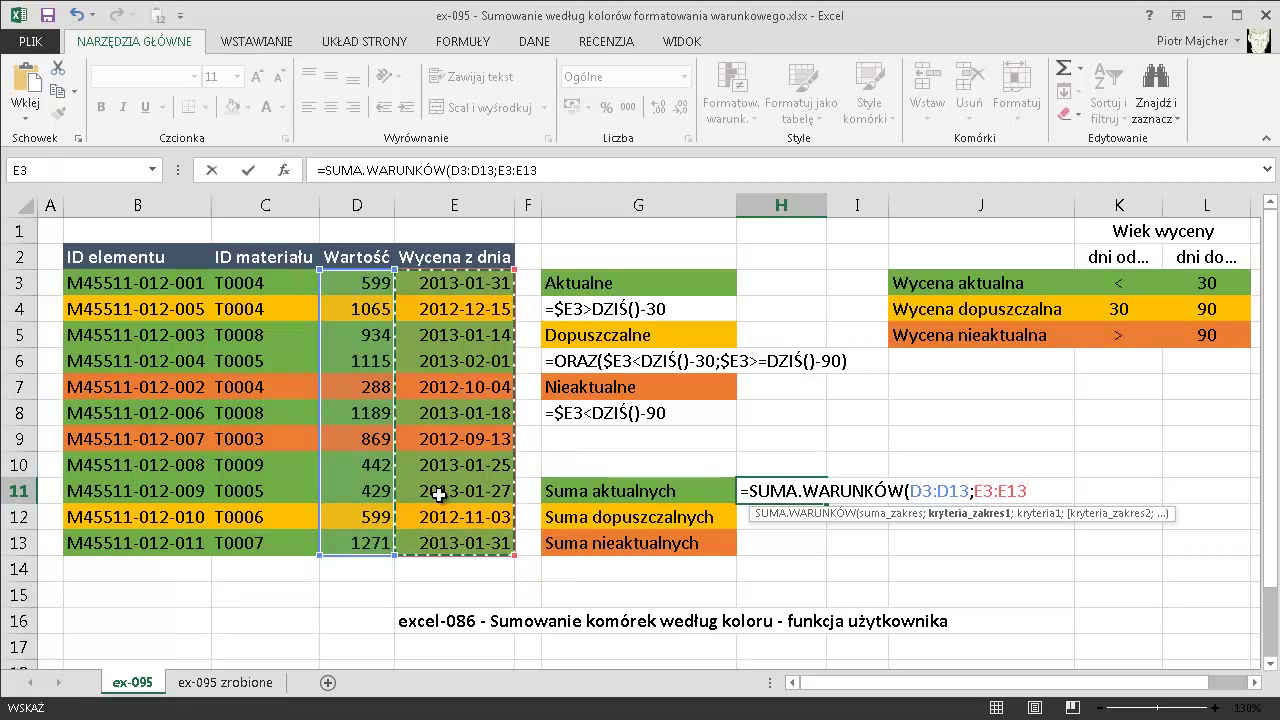
{"action": "type", "text": ";\">"}
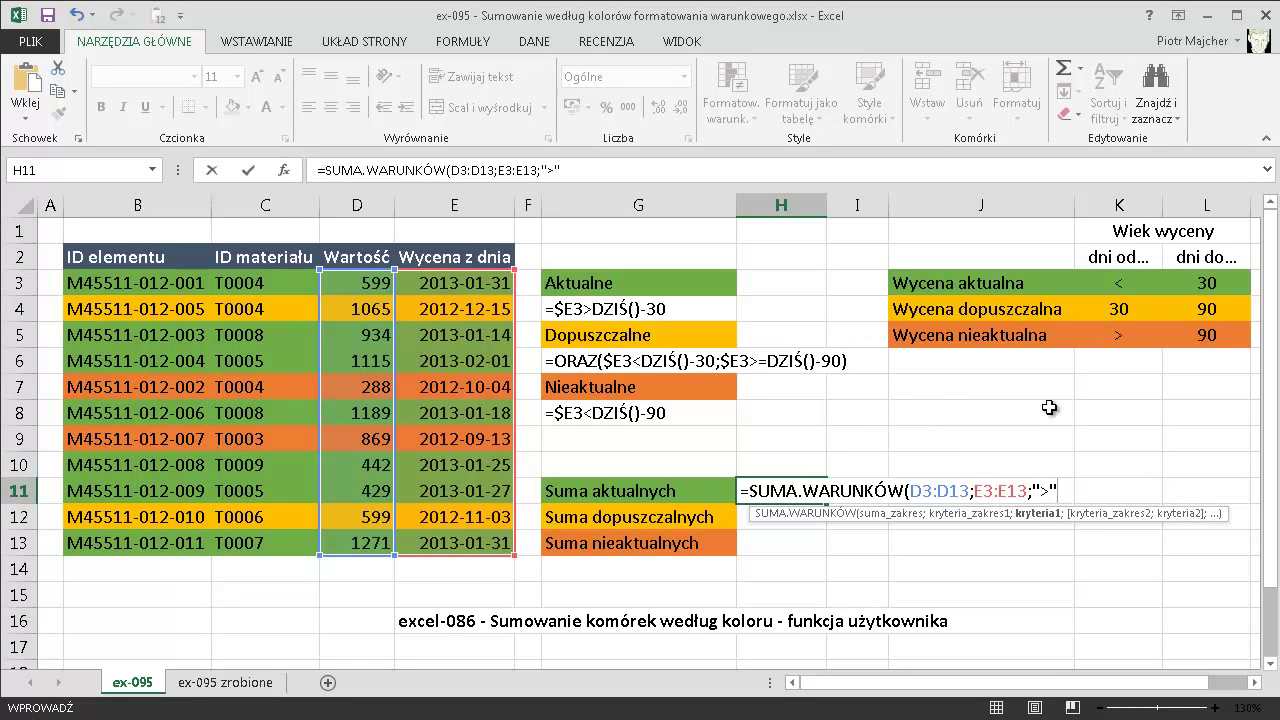
{"action": "type", "text": "&"}
{"action": "type", "text": "dziś"}
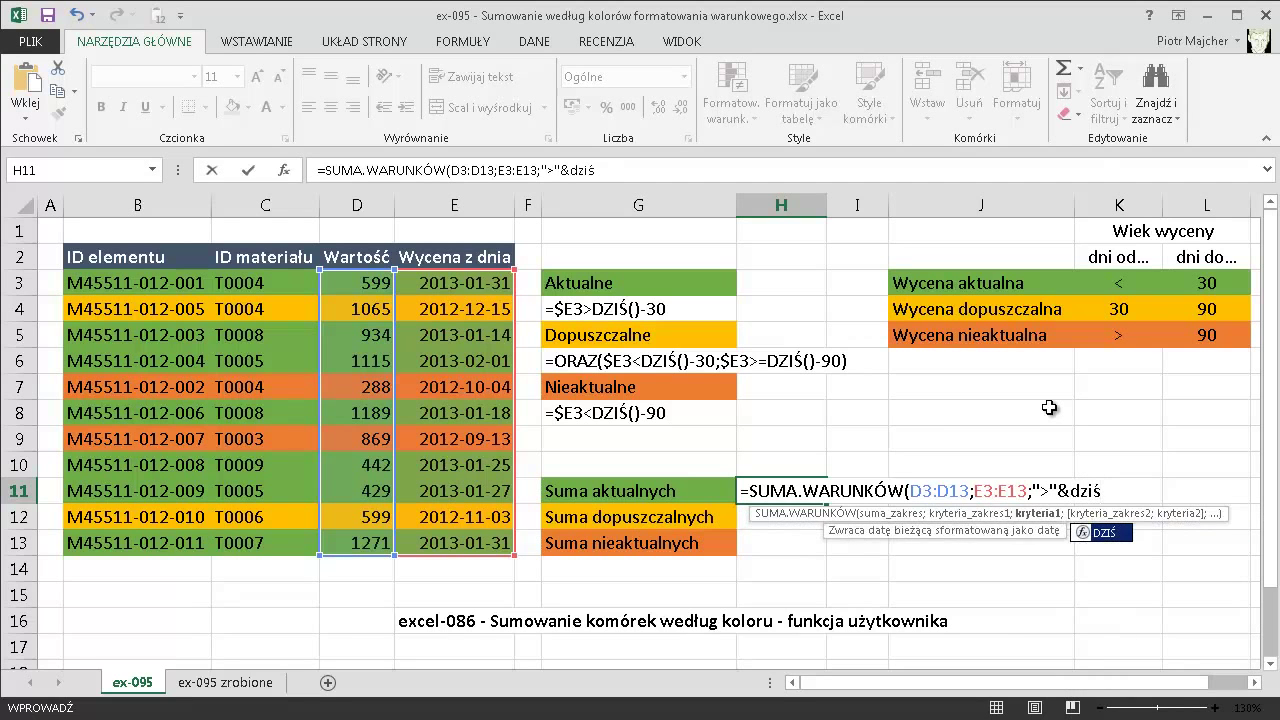
{"action": "type", "text": "()-30"}
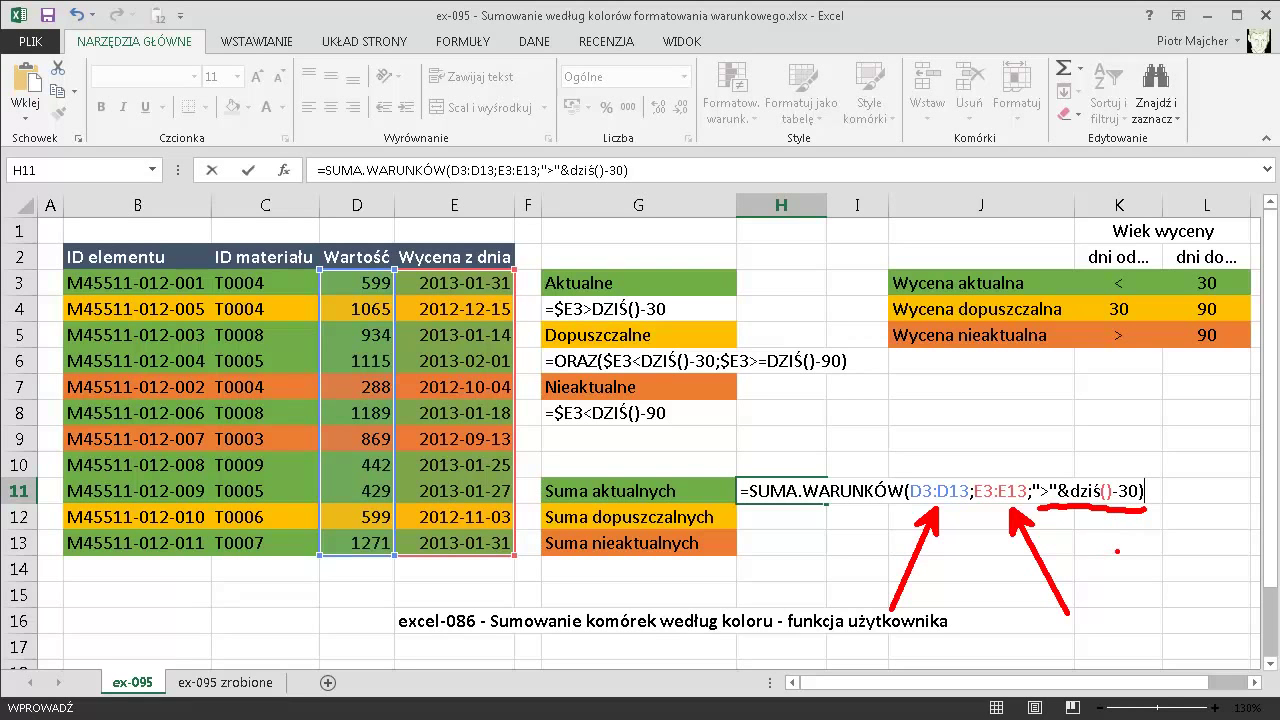
{"action": "key", "text": "Return"}
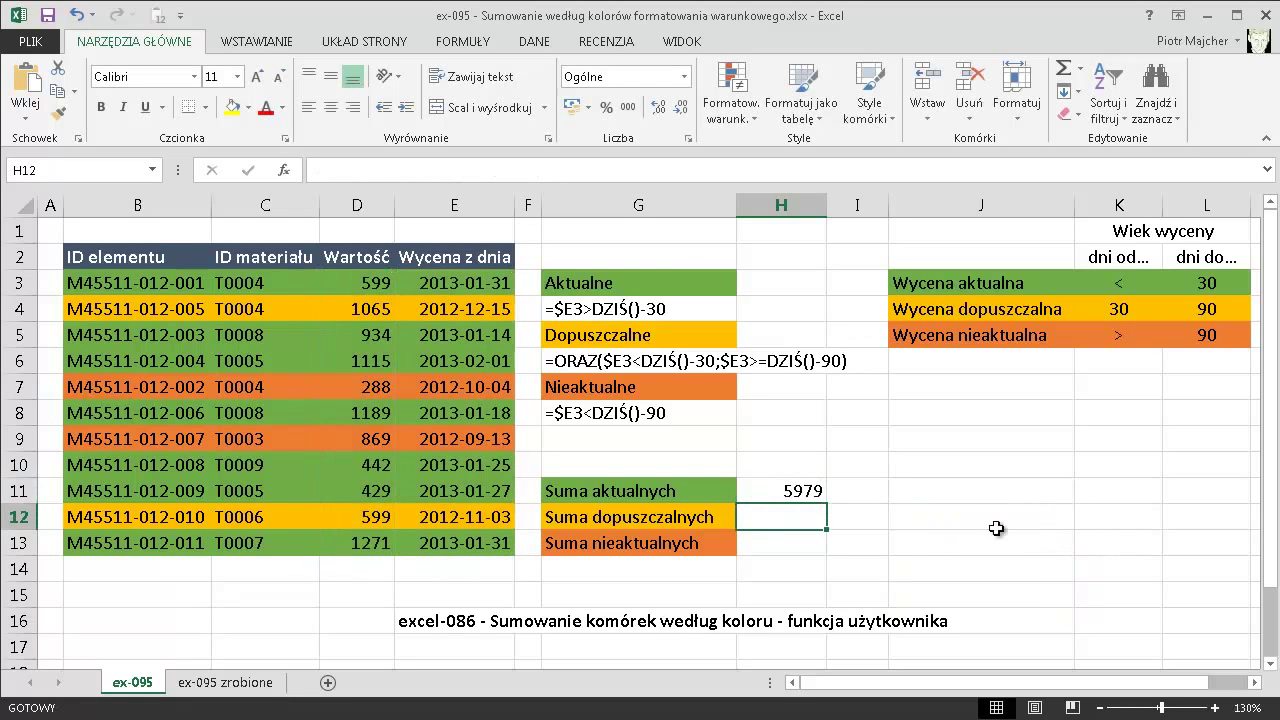
{"action": "left_click", "coordinate": [803, 490]}
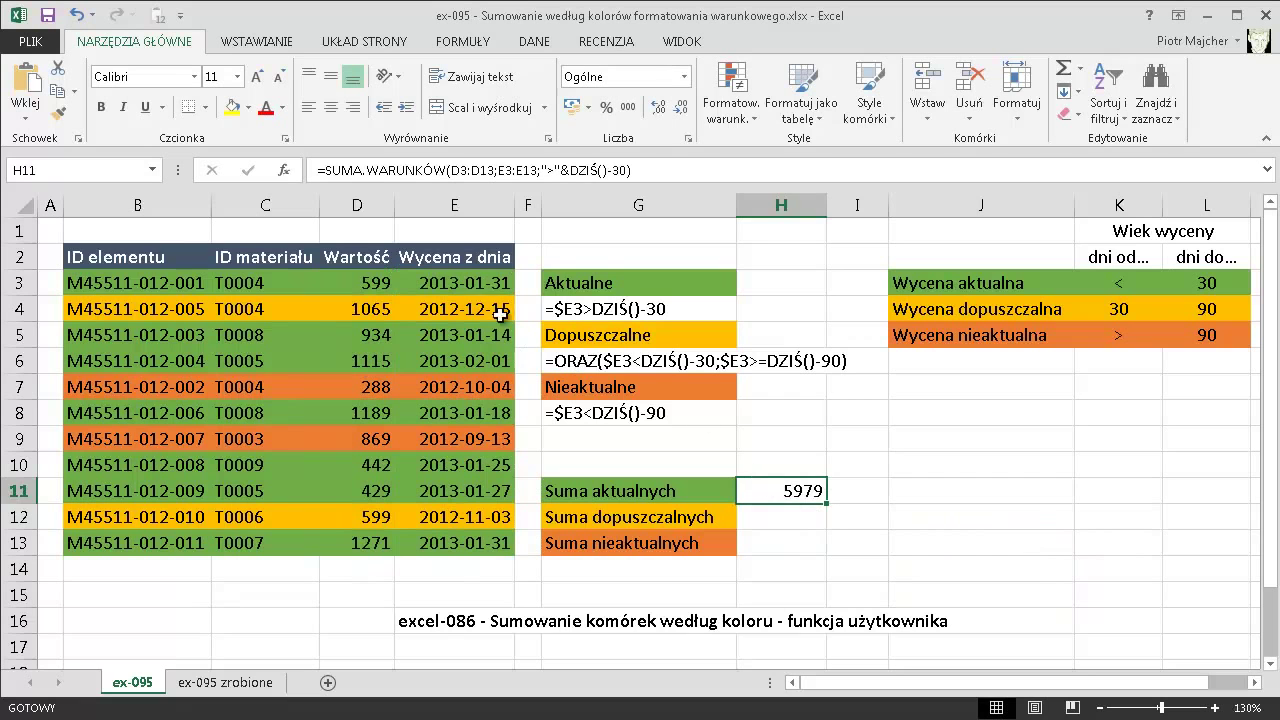
{"action": "left_click", "coordinate": [383, 283]}
{"action": "left_click", "coordinate": [380, 335], "text": "ctrl"}
{"action": "left_click", "coordinate": [378, 361], "text": "ctrl"}
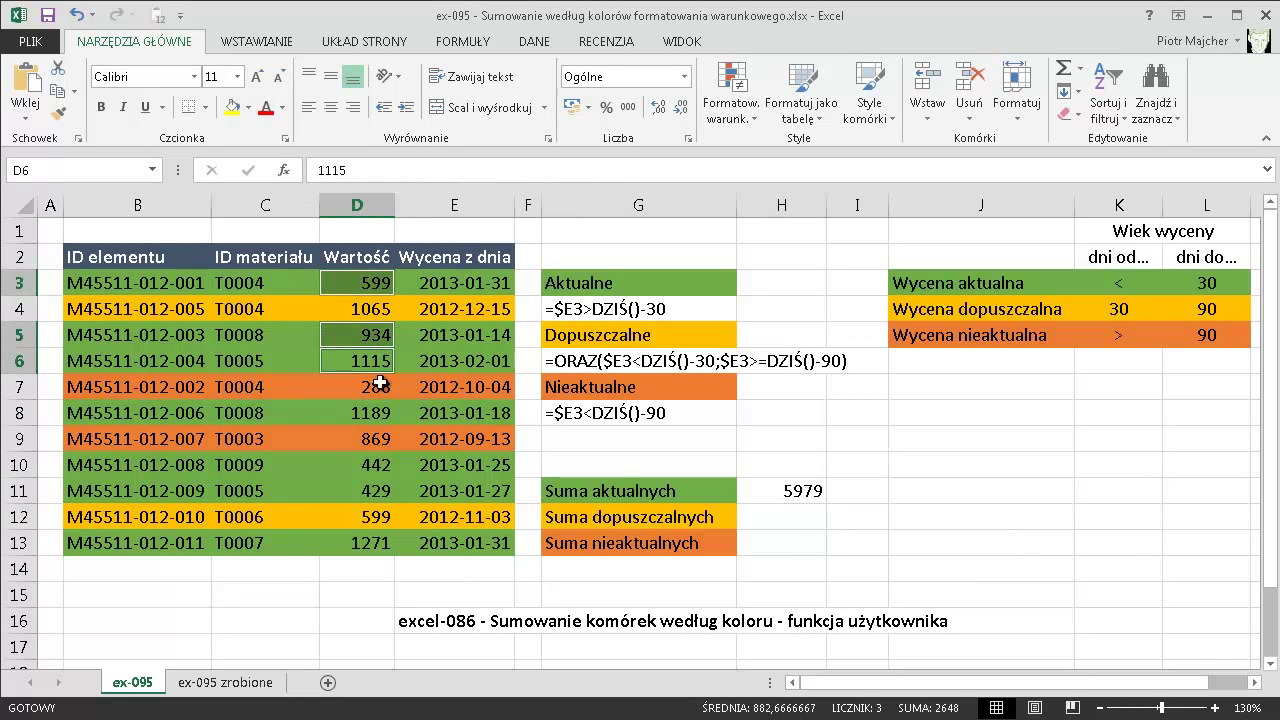
{"action": "left_click", "coordinate": [378, 413], "text": "ctrl"}
{"action": "left_click", "coordinate": [385, 465], "text": "ctrl"}
{"action": "left_click", "coordinate": [380, 490], "text": "ctrl"}
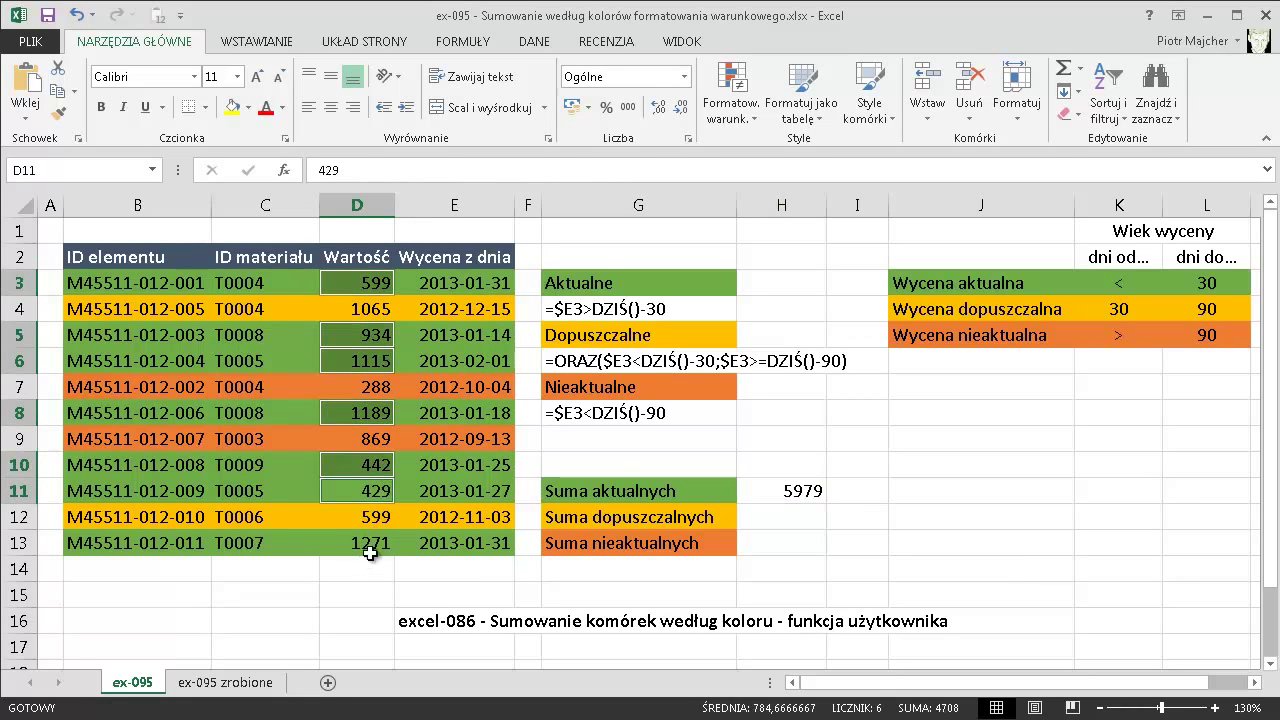
{"action": "left_click", "coordinate": [372, 548], "text": "ctrl"}
{"action": "left_click_drag", "start_coordinate": [951, 668], "coordinate": [1045, 555]}
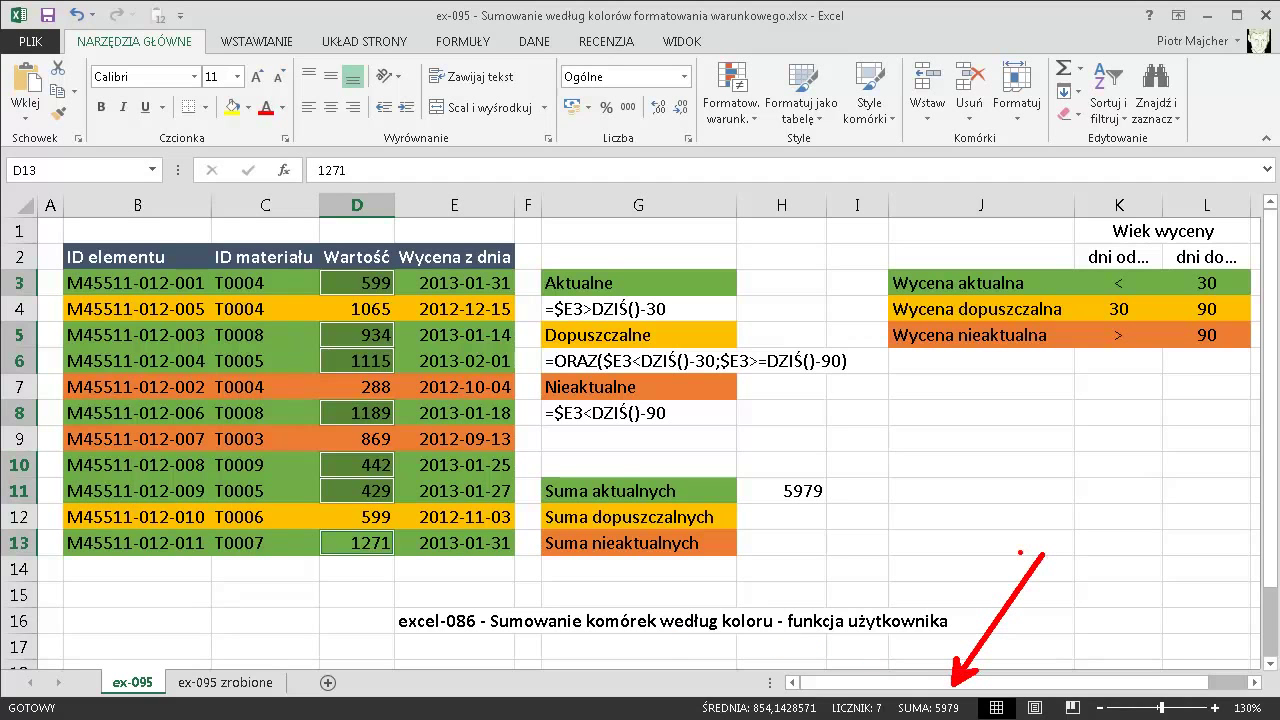
{"action": "left_click", "coordinate": [765, 512]}
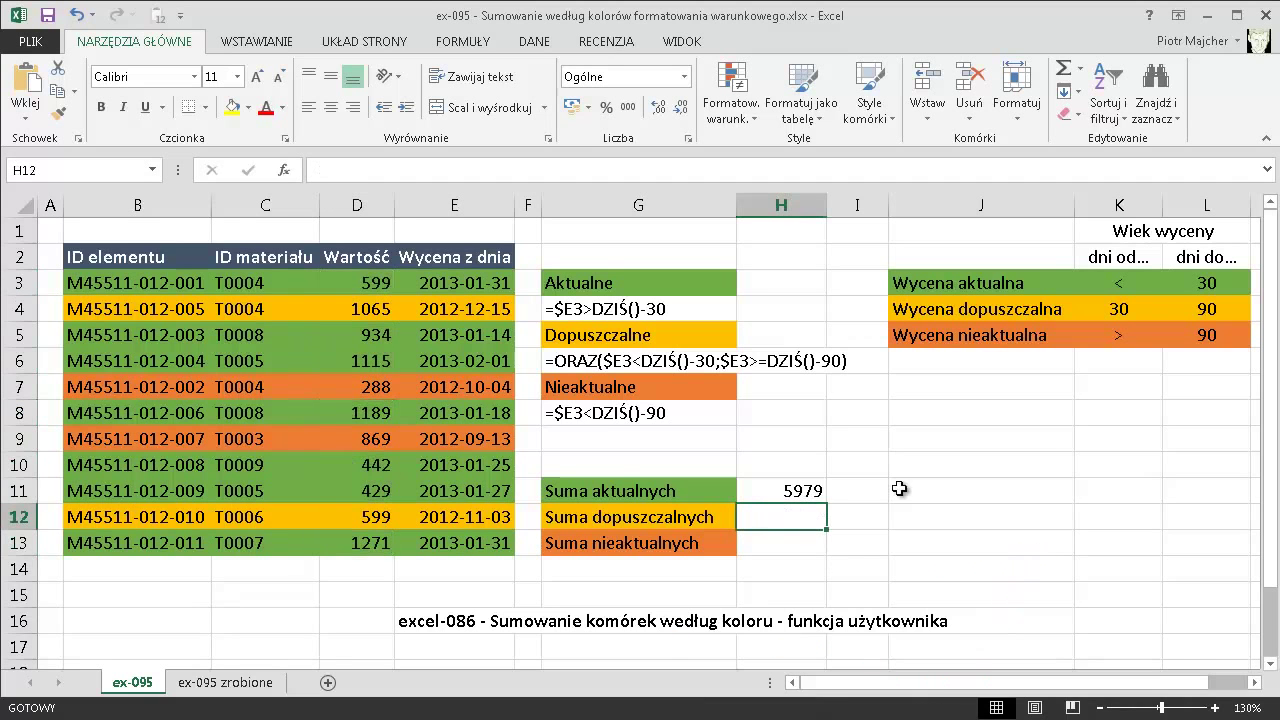
In H12, start SUMA.WARUNKÓW over D3:D13 with dates E3:E13 and criterion "<="&dziś()-30
{"action": "type", "text": "="}
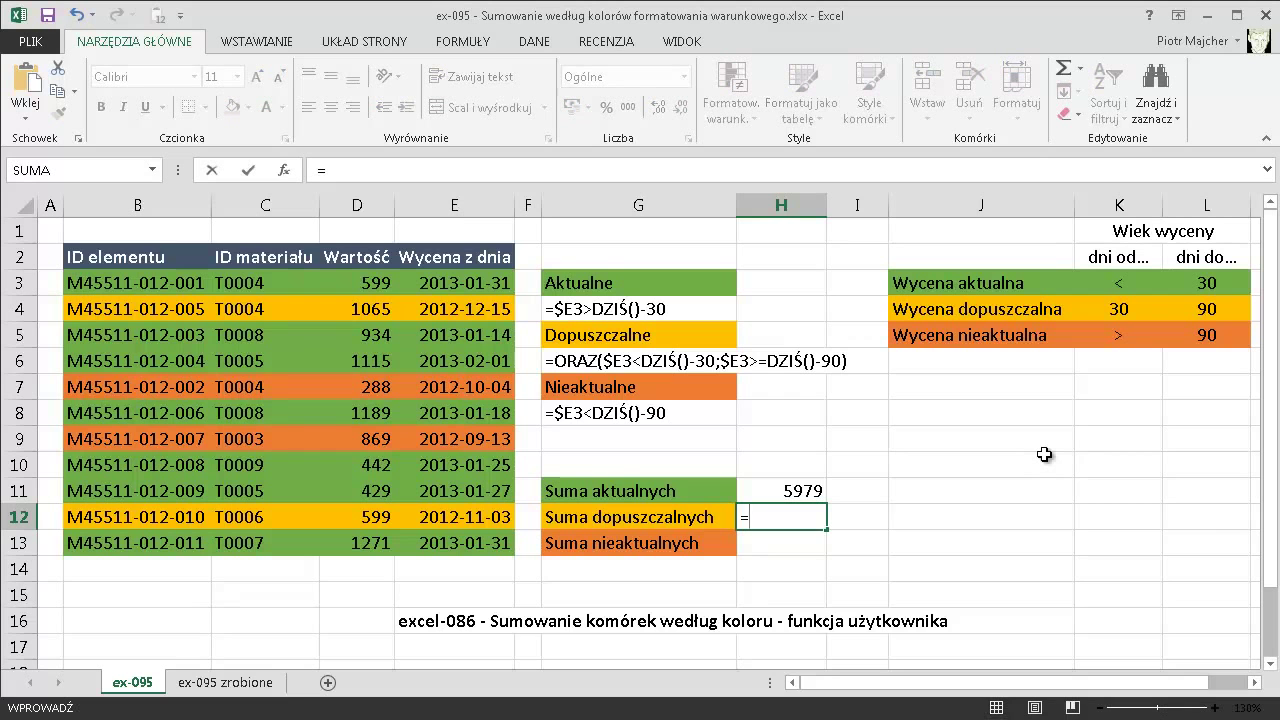
{"action": "type", "text": "sum"}
{"action": "key", "text": "Down"}
{"action": "key", "text": "Down"}
{"action": "key", "text": "Down"}
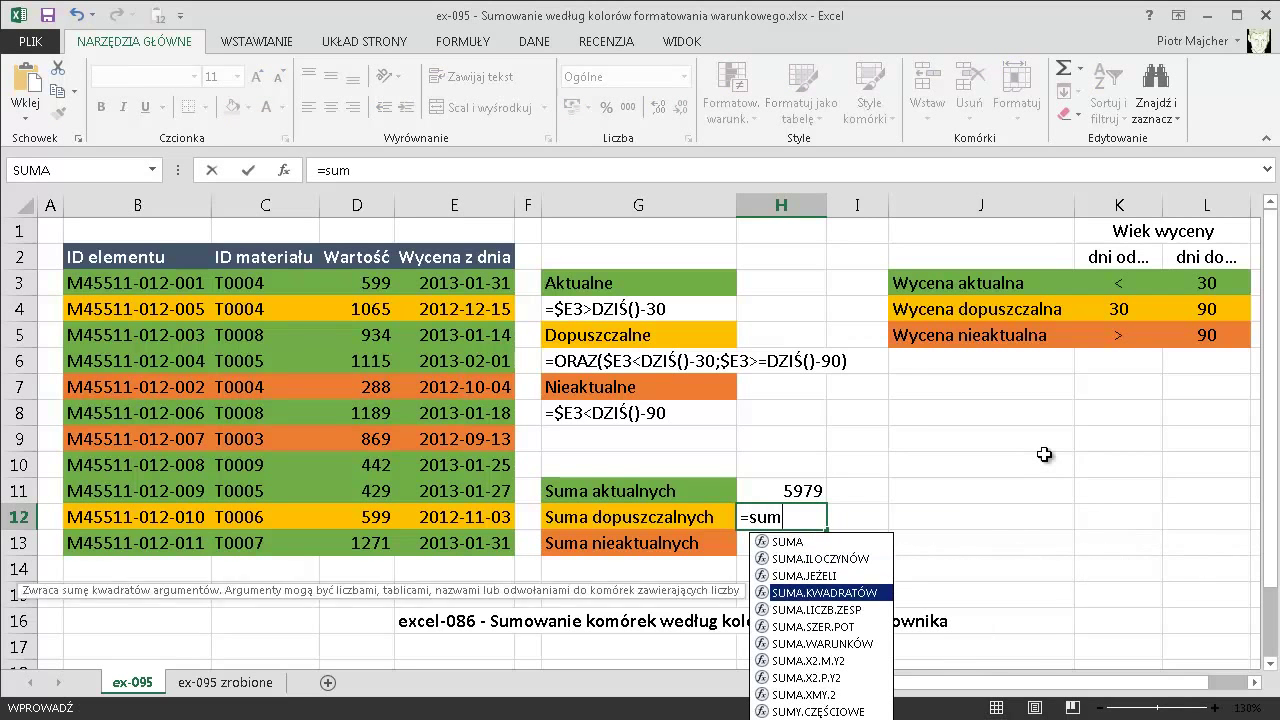
{"action": "key", "text": "Down"}
{"action": "key", "text": "Down"}
{"action": "key", "text": "Down"}
{"action": "key", "text": "Tab"}
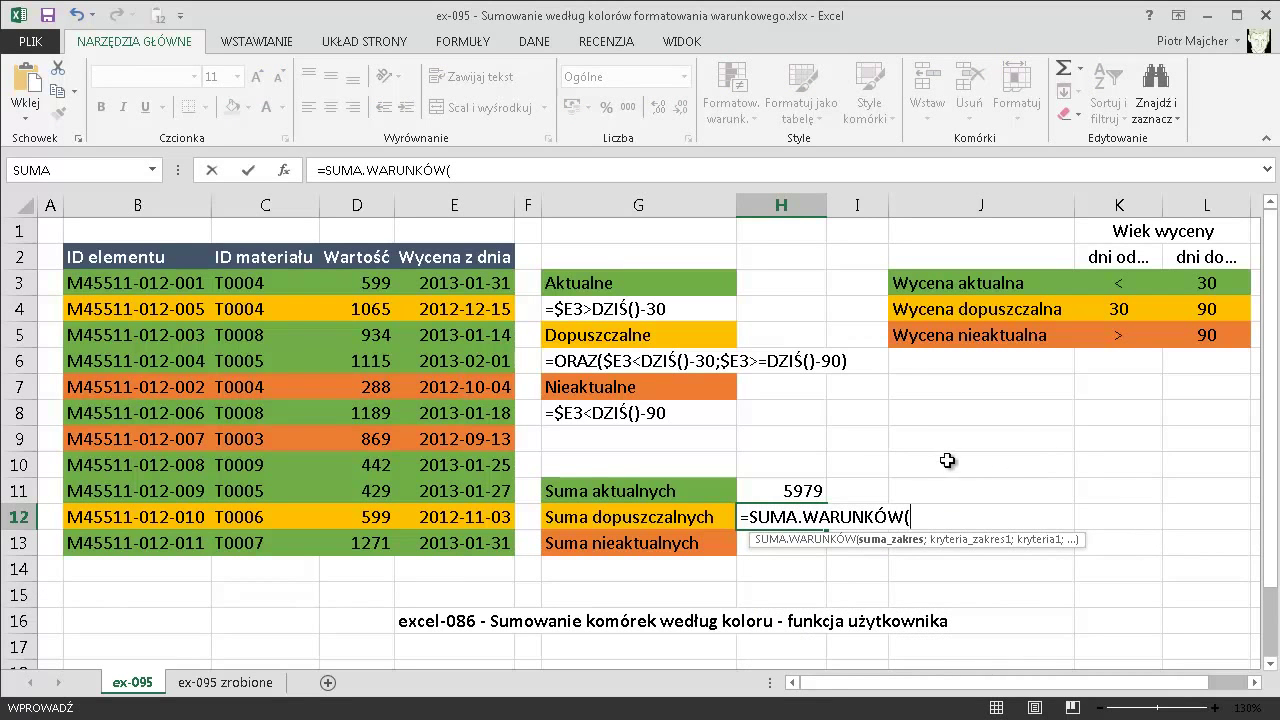
{"action": "left_click_drag", "start_coordinate": [372, 284], "coordinate": [350, 533]}
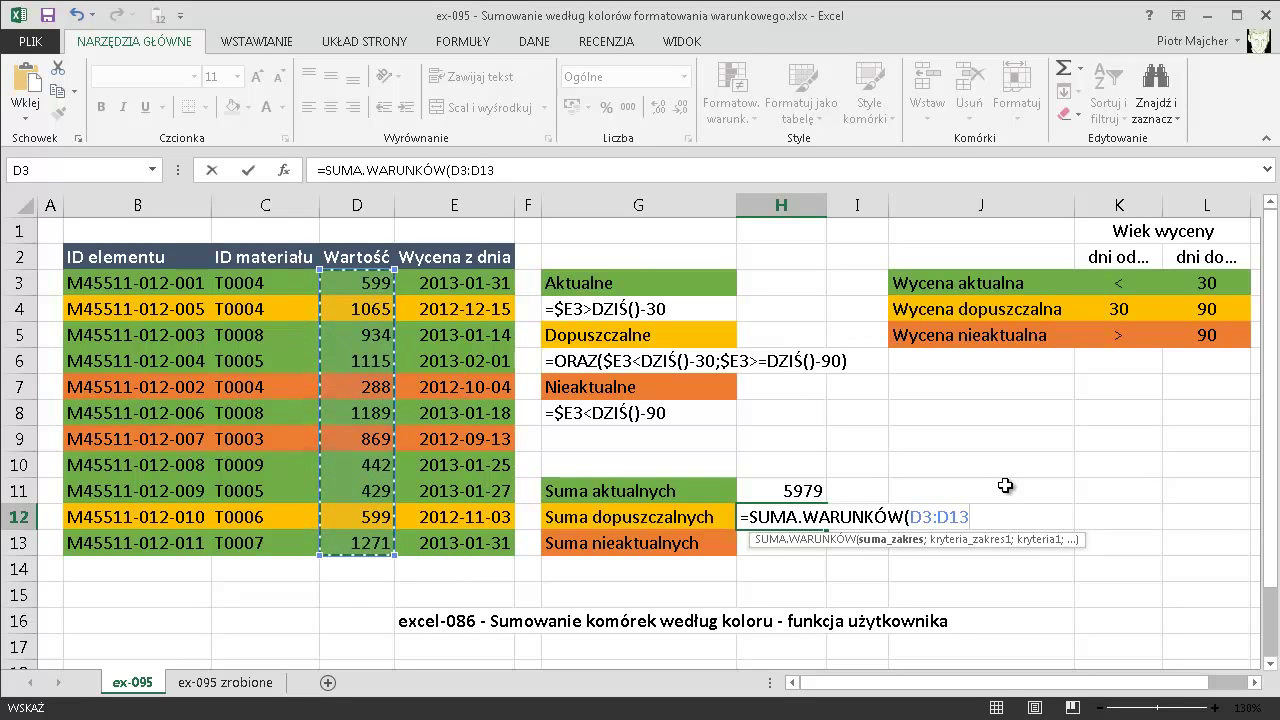
{"action": "type", "text": ";"}
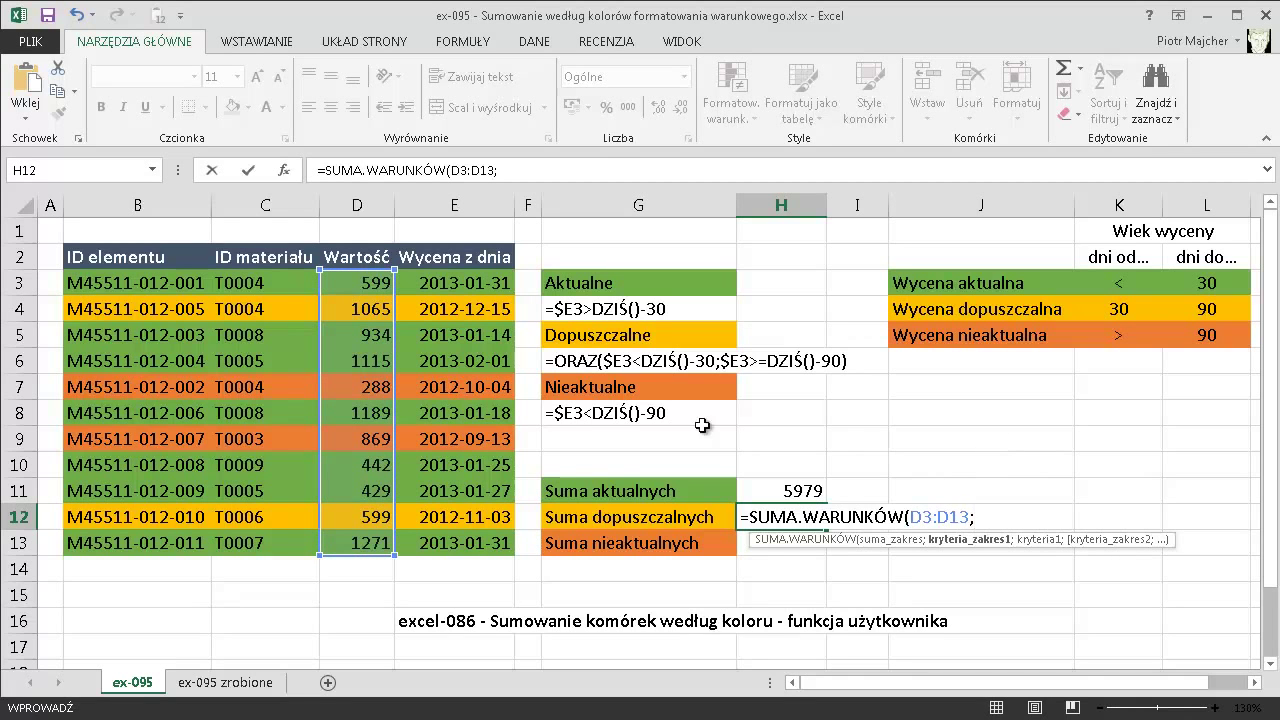
{"action": "left_click_drag", "start_coordinate": [480, 288], "coordinate": [478, 545]}
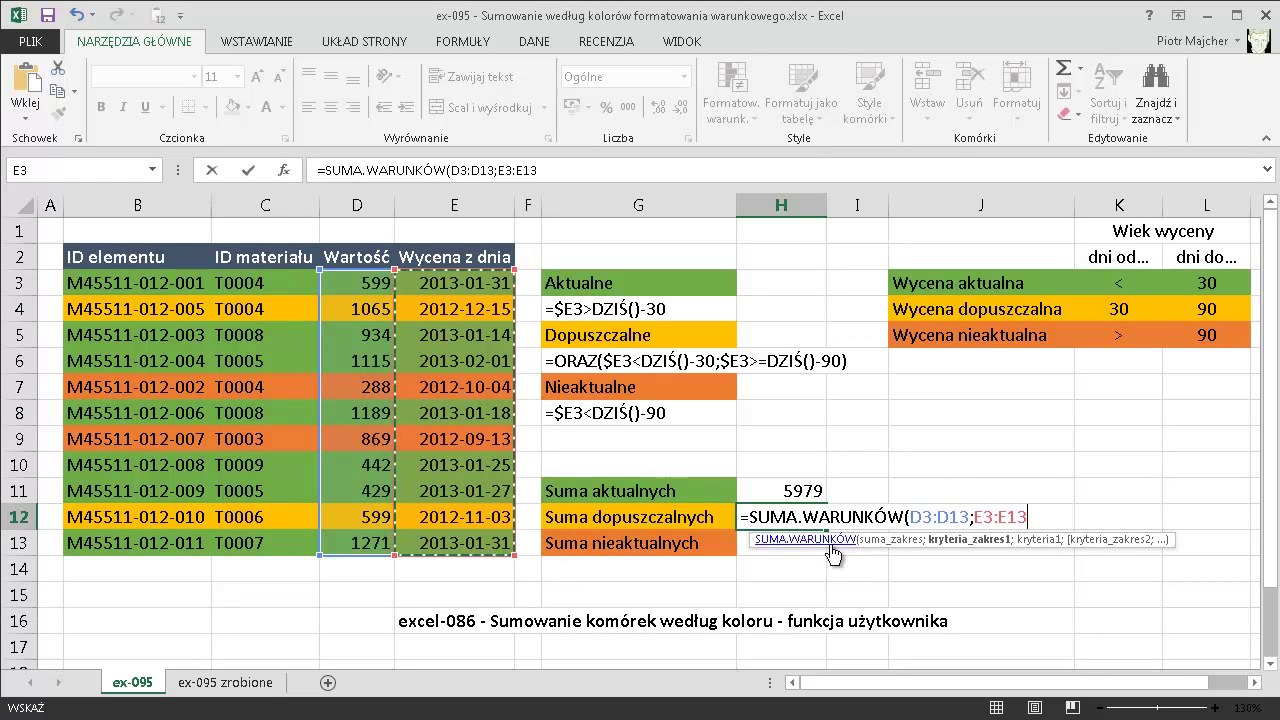
{"action": "type", "text": ";\"<="}
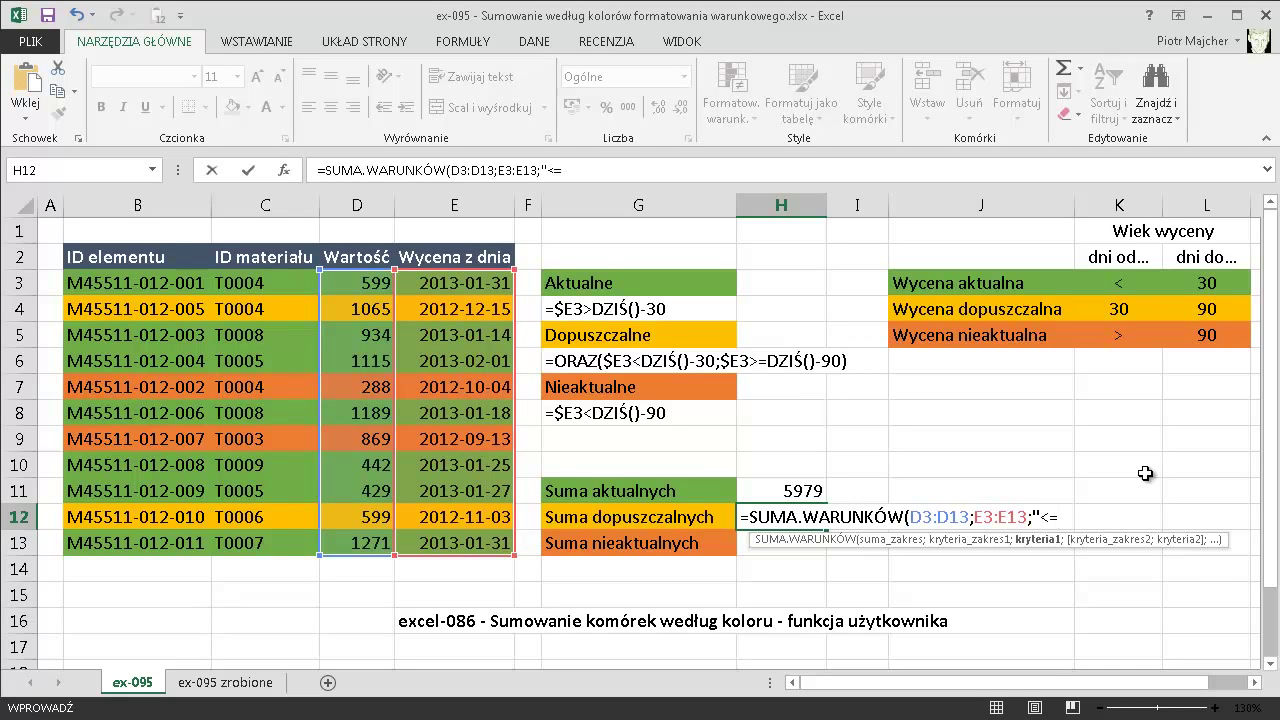
{"action": "type", "text": "&"}
{"action": "type", "text": "dziś()-"}
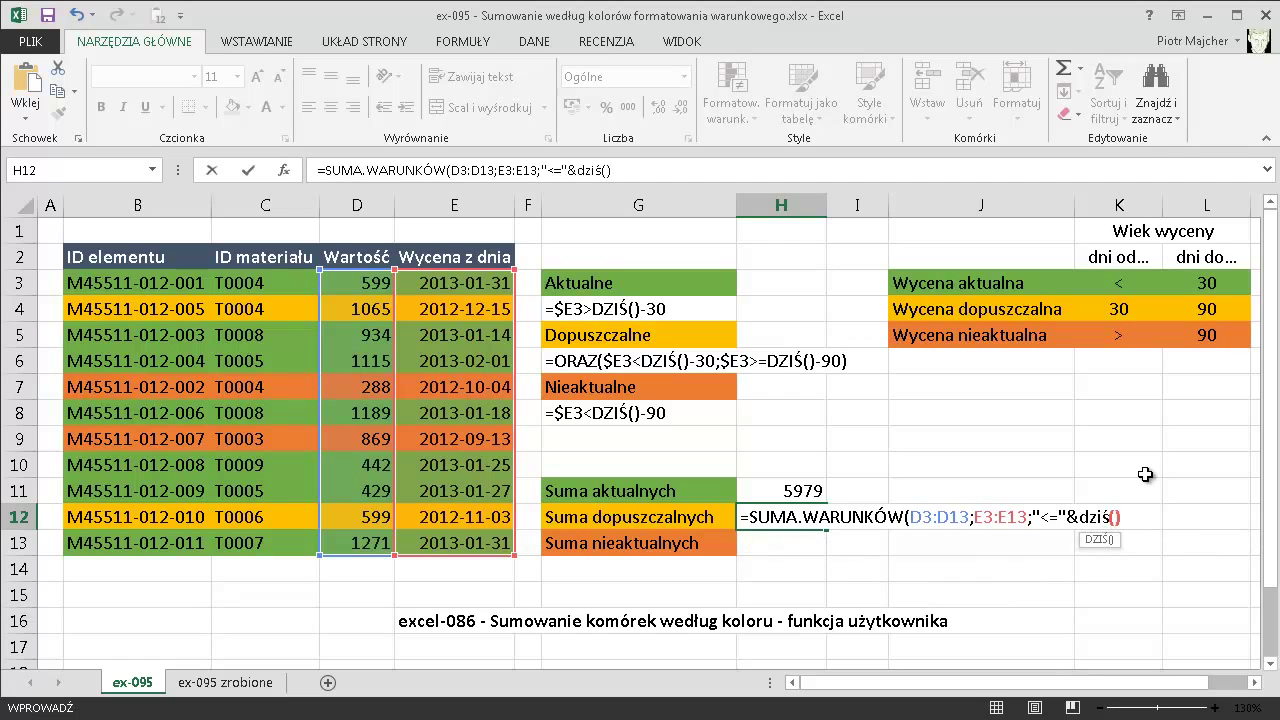
{"action": "type", "text": "30"}
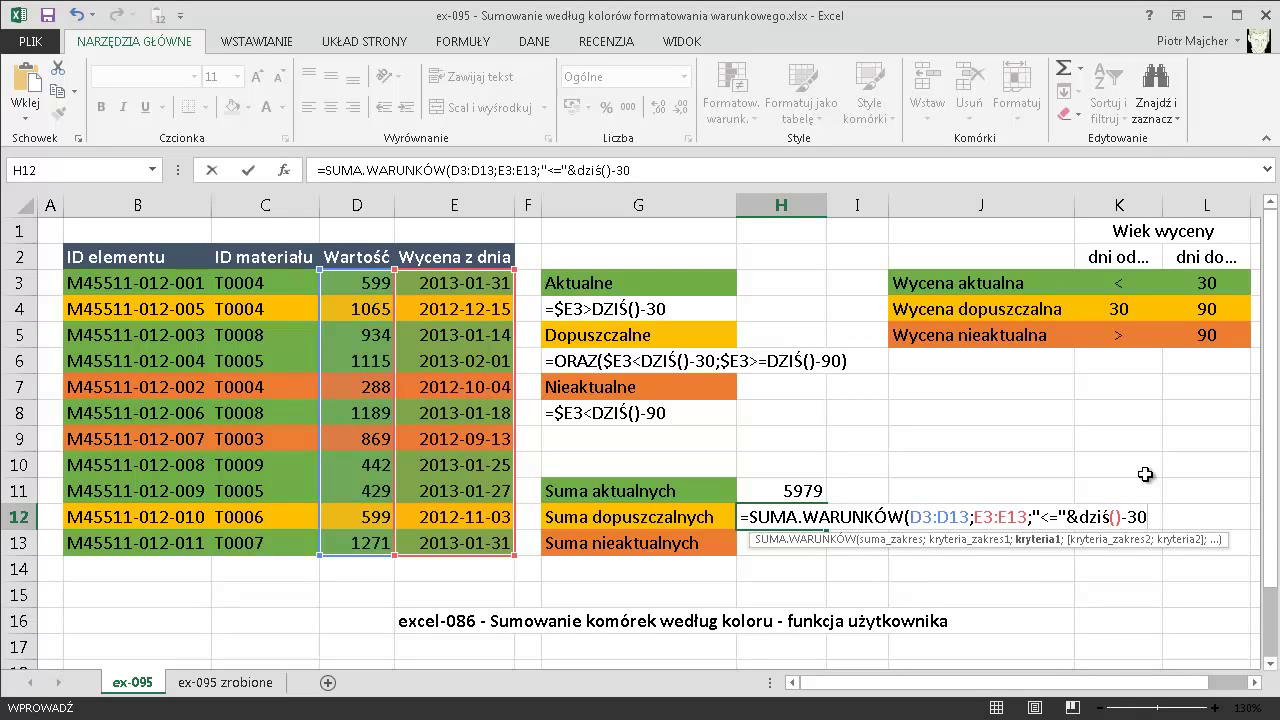
{"action": "type", "text": ";"}
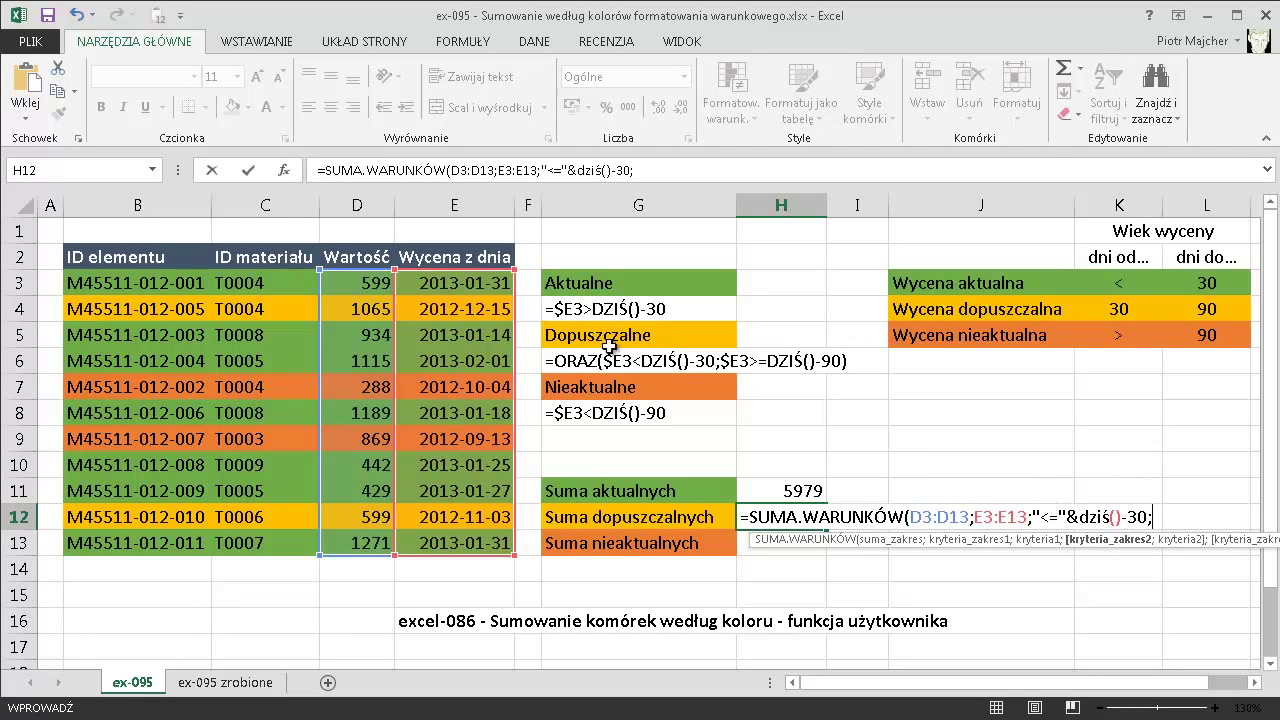
Add a second E3:E13 criterion ">="&dziś()-90 and commit H12, giving 1664
{"action": "left_click_drag", "start_coordinate": [473, 284], "coordinate": [470, 543]}
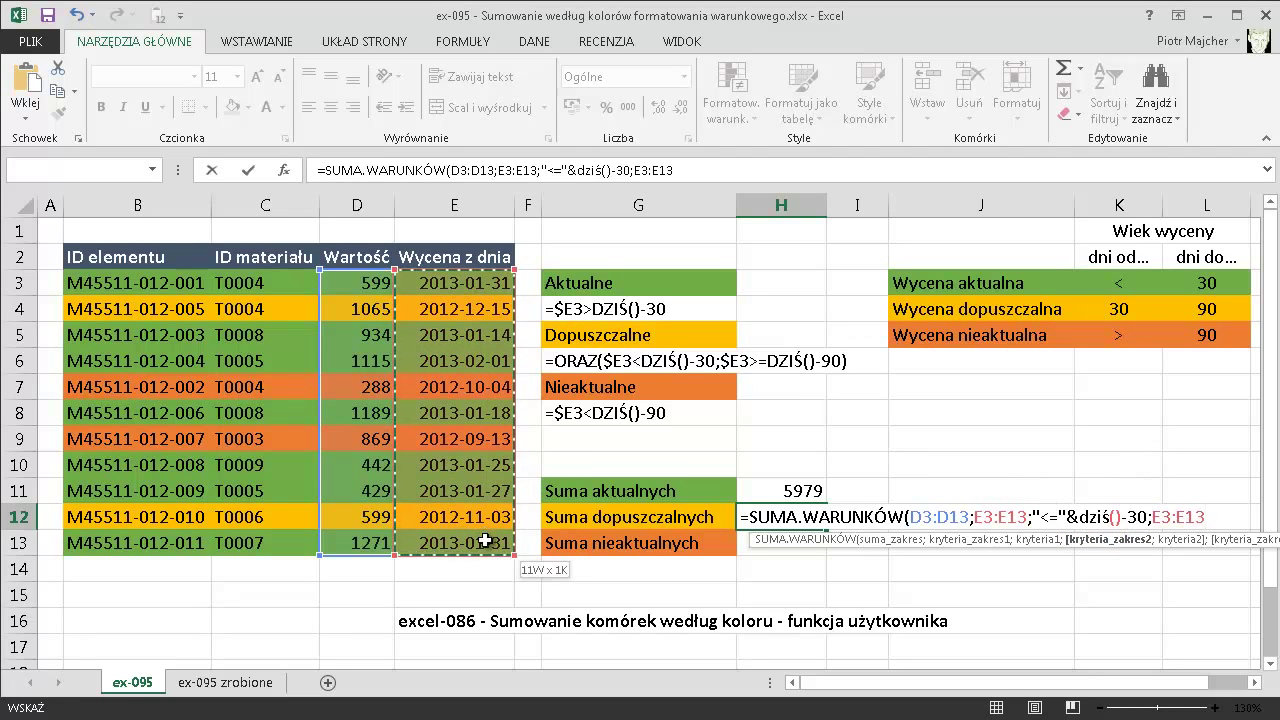
{"action": "type", "text": ";"}
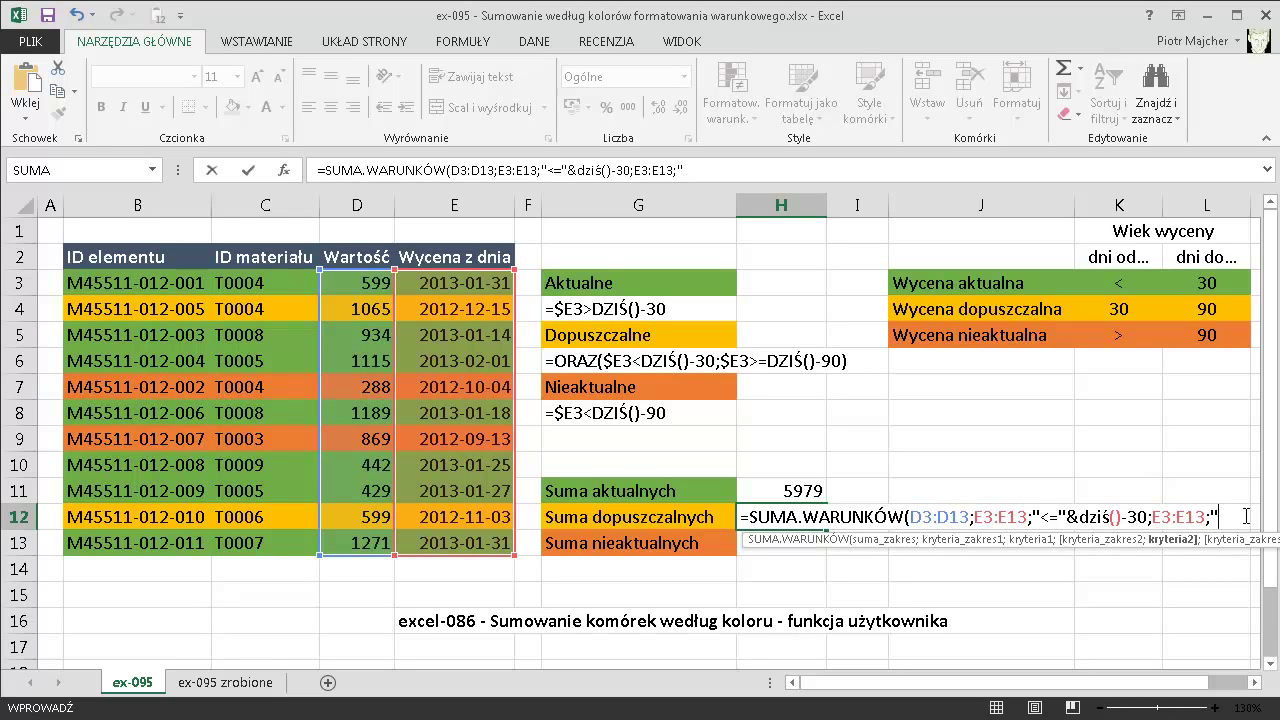
{"action": "type", "text": "\""}
{"action": "type", "text": "&"}
{"action": "type", "text": "dziś()"}
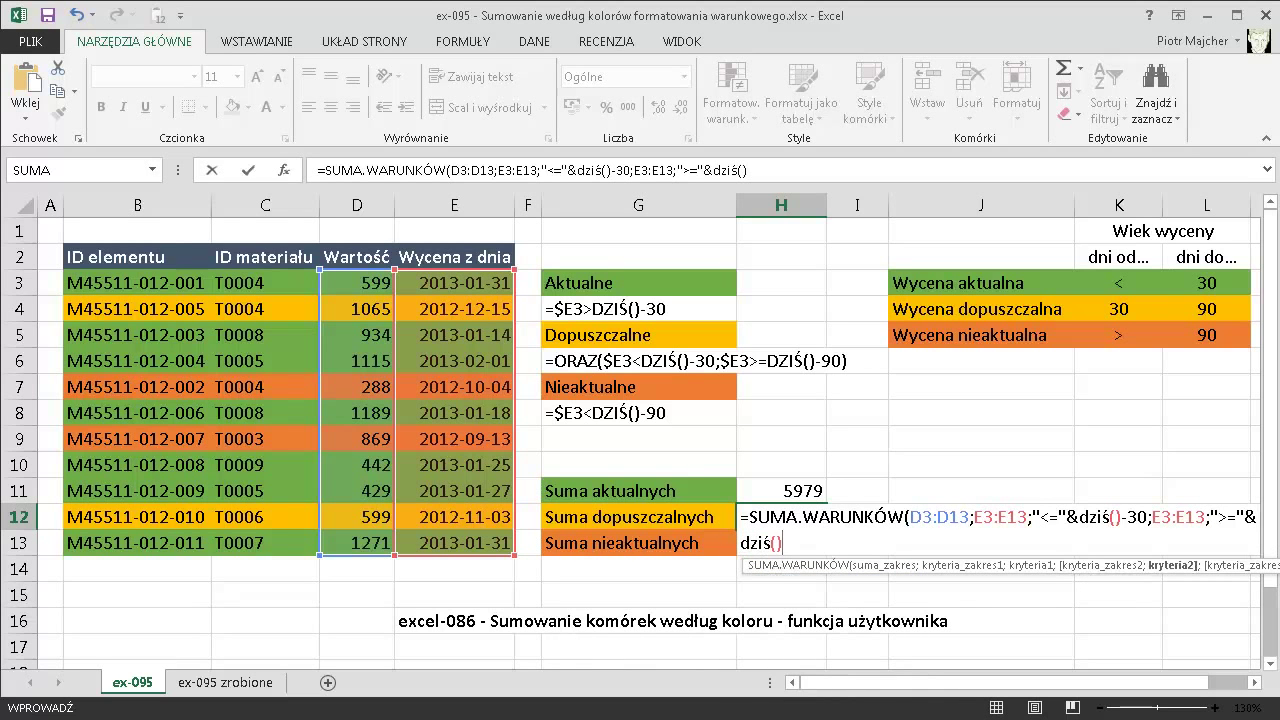
{"action": "type", "text": "-90"}
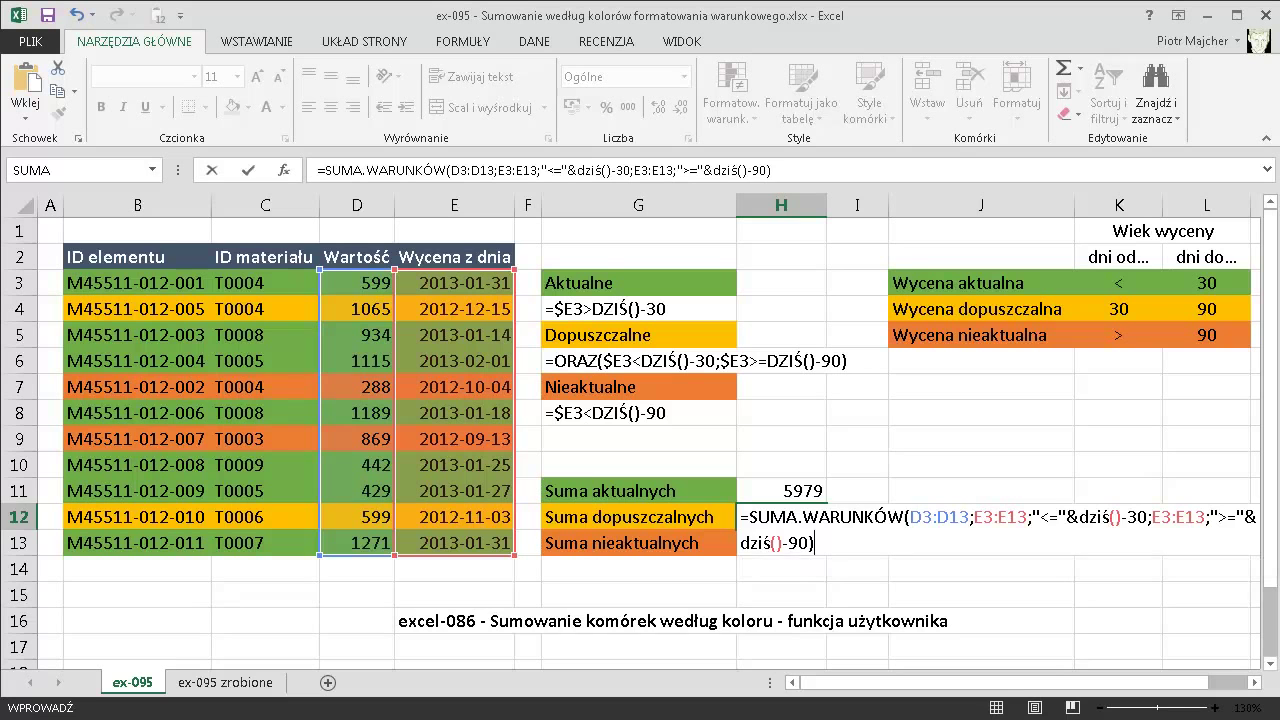
{"action": "key", "text": "Return"}
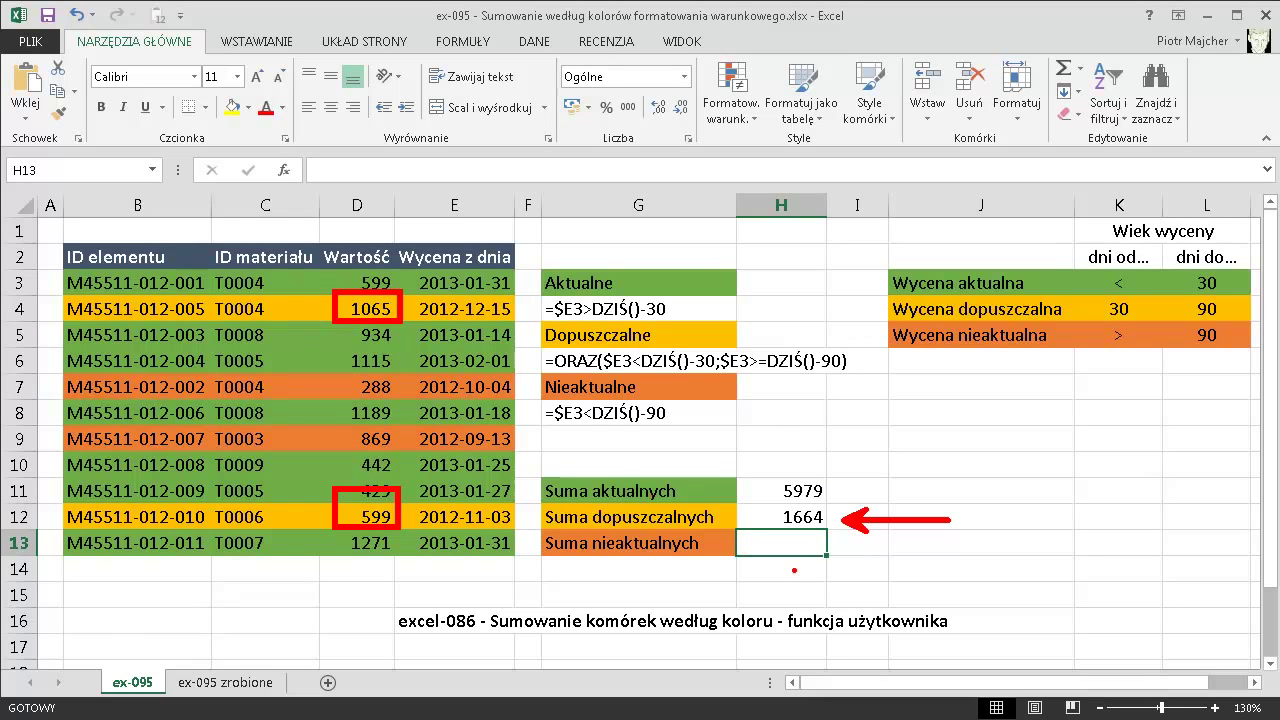
Correct the G6 note to read $E3<=DZIŚ()-30
{"action": "left_click", "coordinate": [795, 514]}
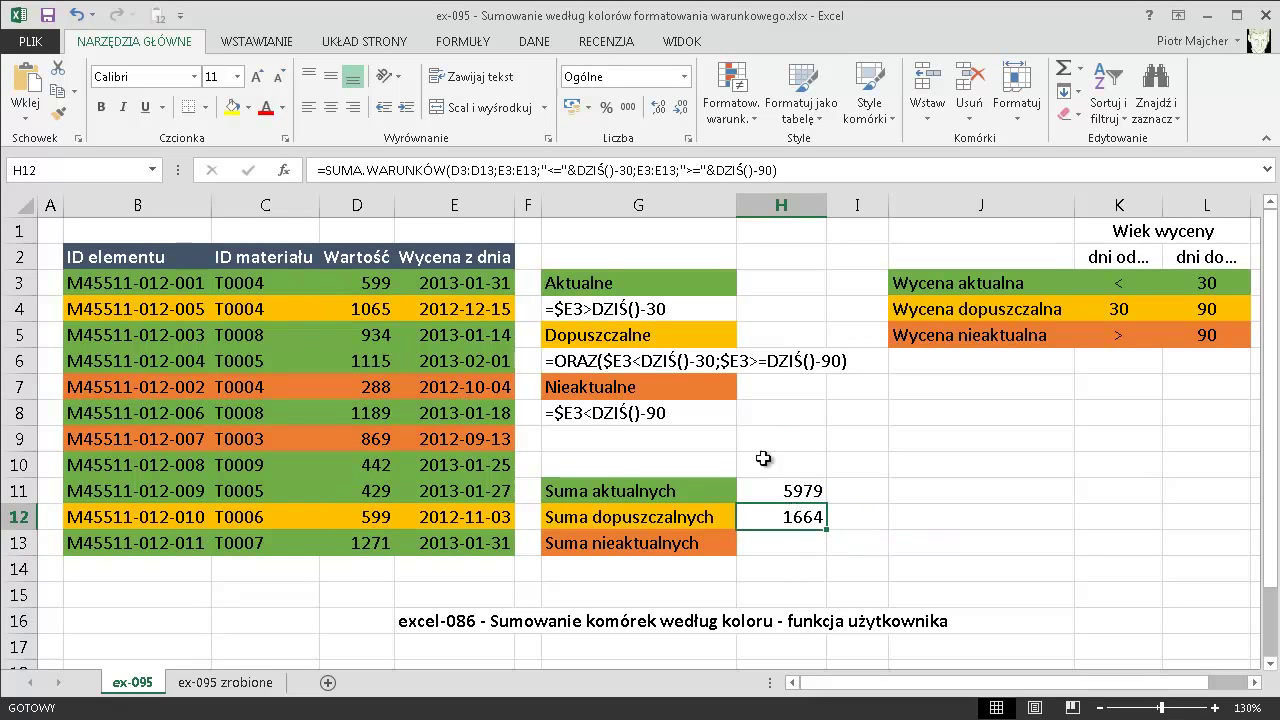
{"action": "double_click", "coordinate": [645, 366]}
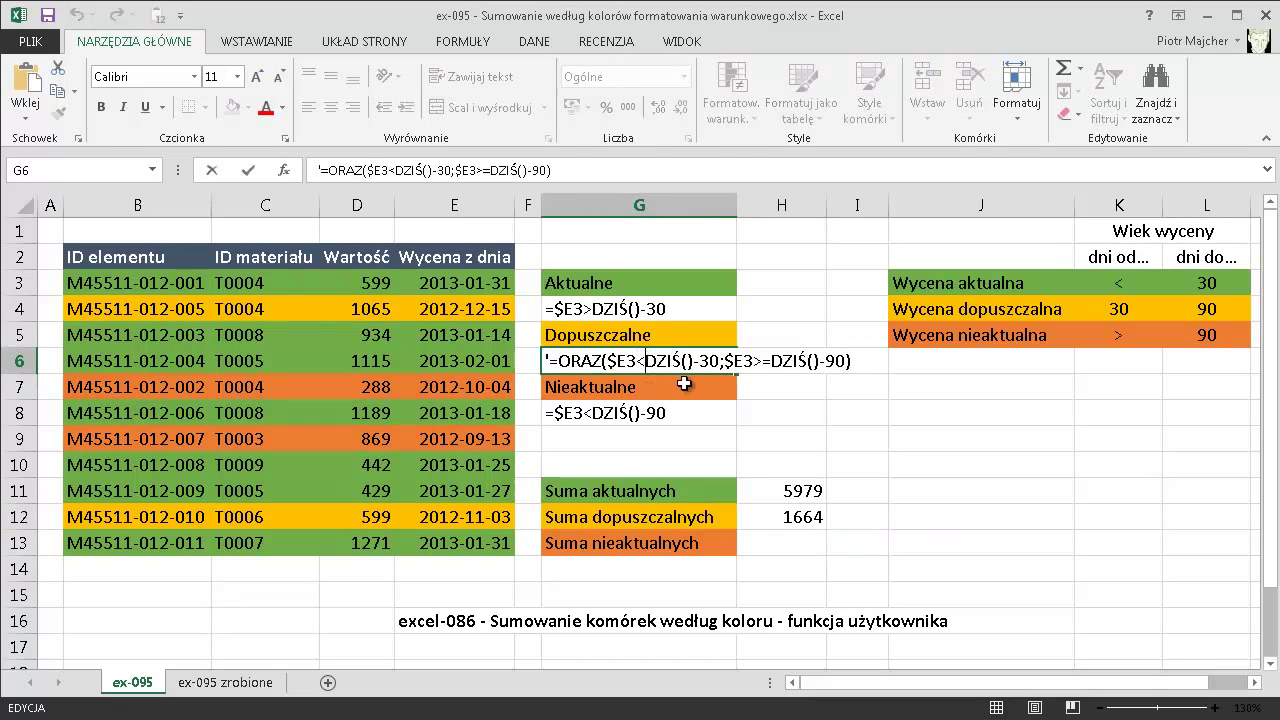
{"action": "type", "text": "="}
{"action": "key", "text": "Return"}
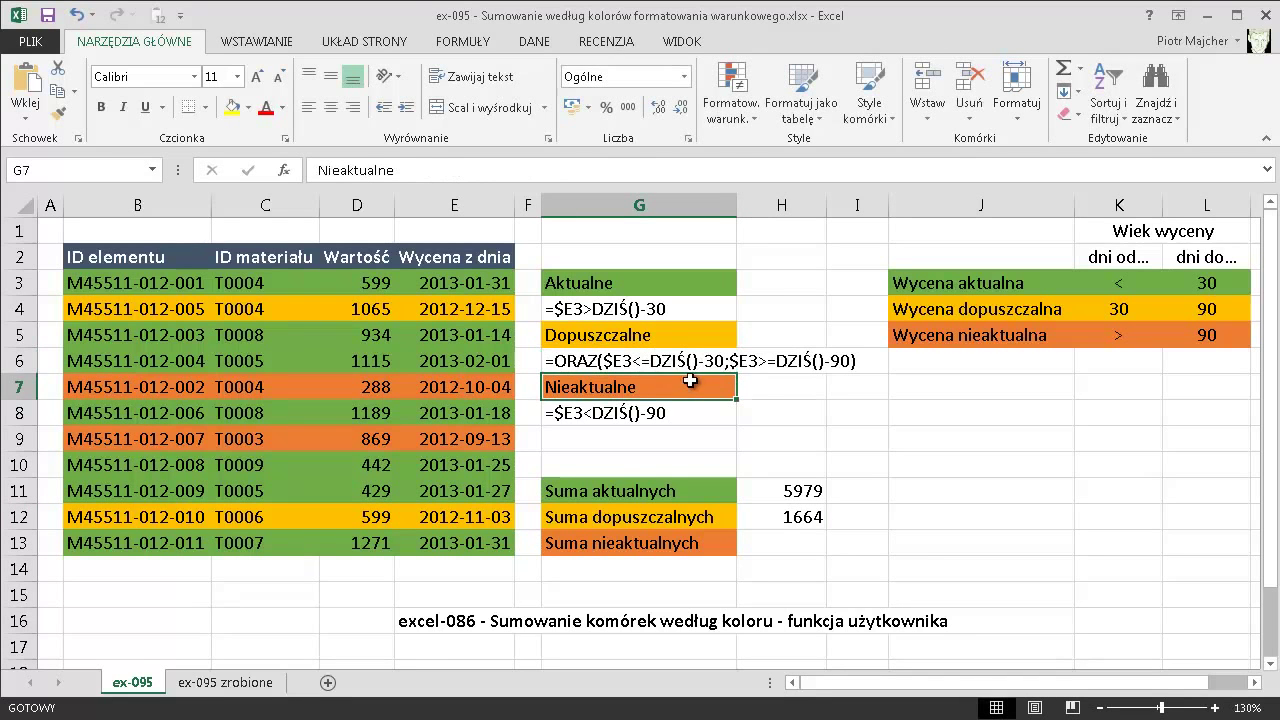
{"action": "left_click", "coordinate": [800, 538]}
Enter =SUMA.WARUNKÓW(D3:D13;E3:E13;">"&dziś()-90) in H13, which returns 7044
{"action": "type", "text": "="}
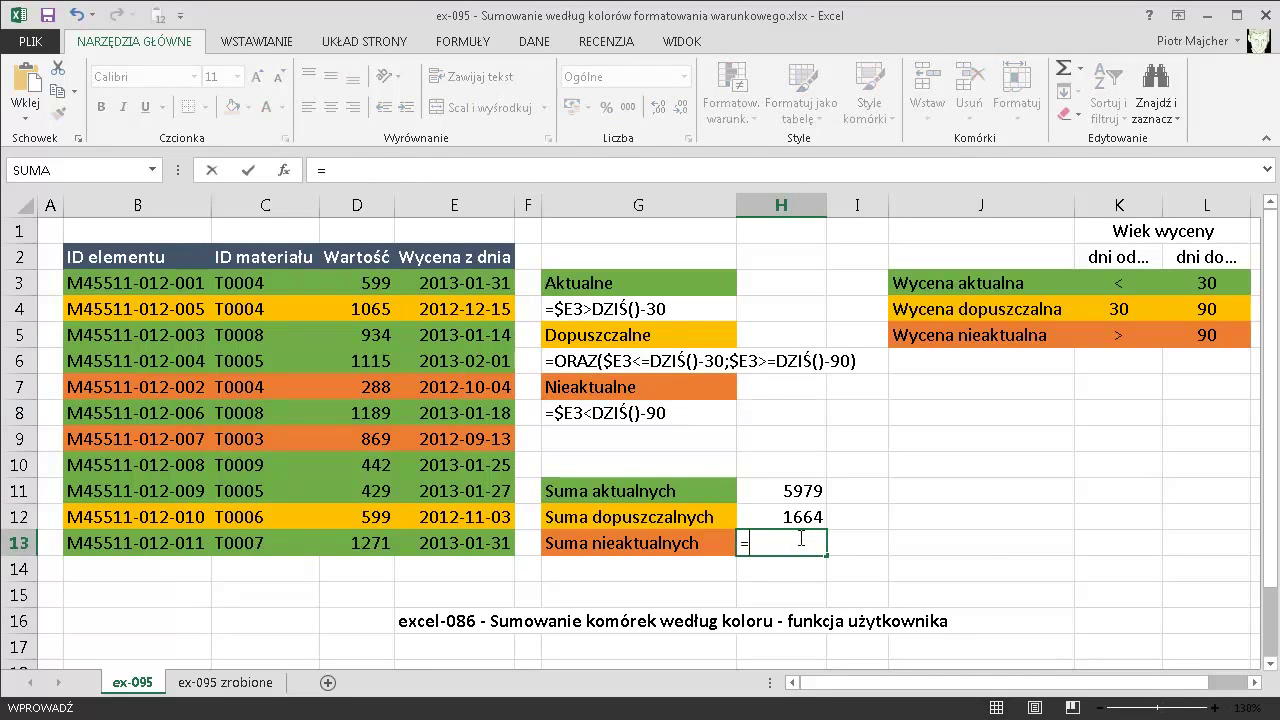
{"action": "type", "text": "sum"}
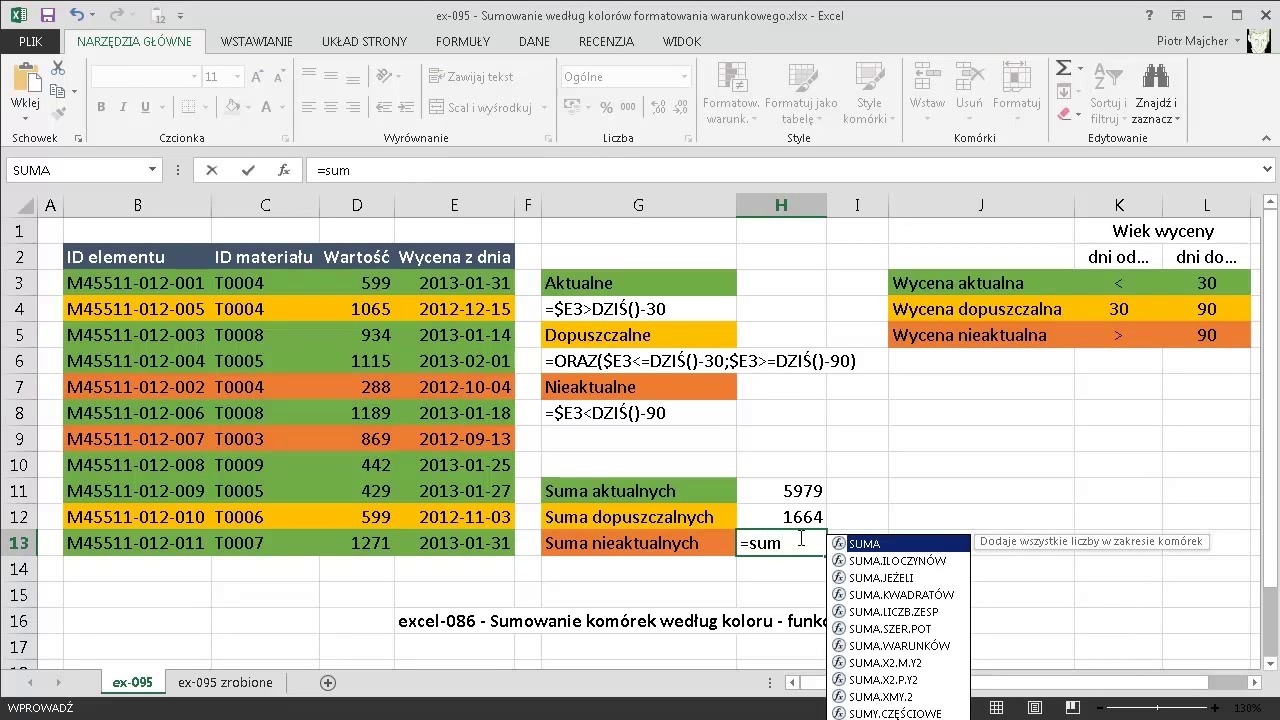
{"action": "key", "text": "Down"}
{"action": "key", "text": "Down"}
{"action": "key", "text": "Down"}
{"action": "key", "text": "Down"}
{"action": "key", "text": "Down"}
{"action": "key", "text": "Down"}
{"action": "key", "text": "Tab"}
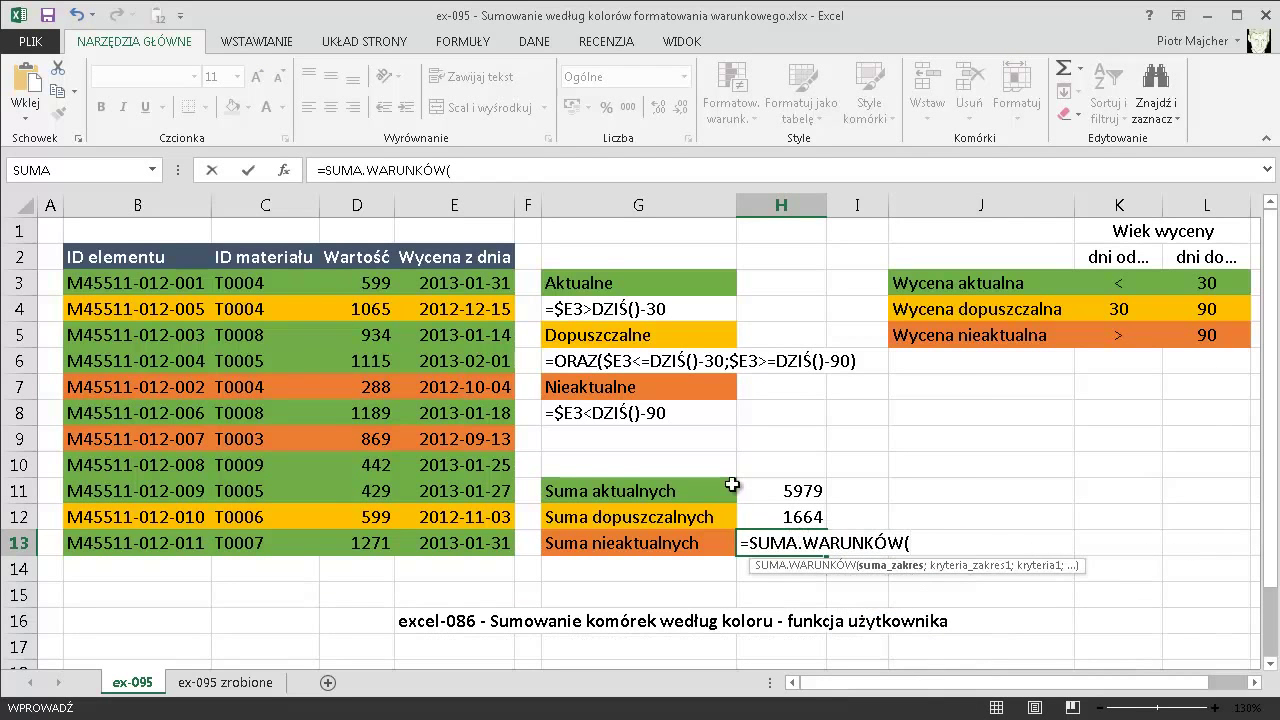
{"action": "left_click_drag", "start_coordinate": [372, 284], "coordinate": [371, 553]}
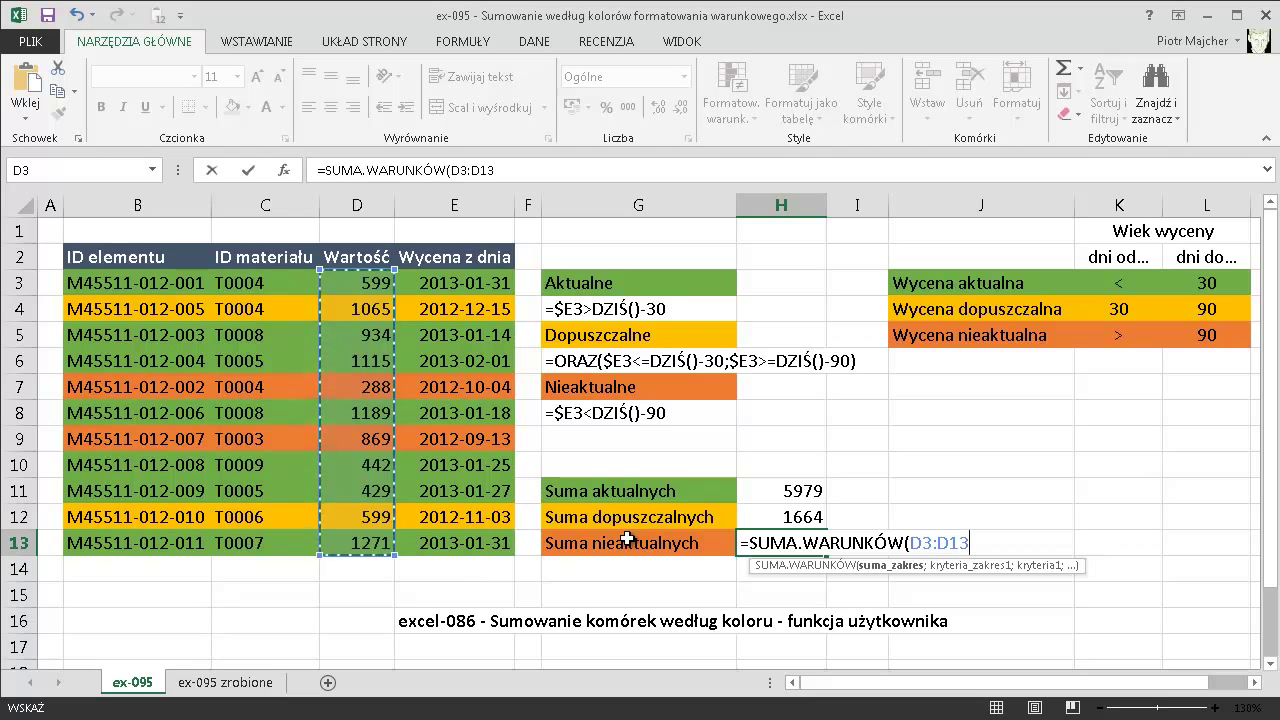
{"action": "type", "text": ";"}
{"action": "left_click_drag", "start_coordinate": [485, 283], "coordinate": [487, 545]}
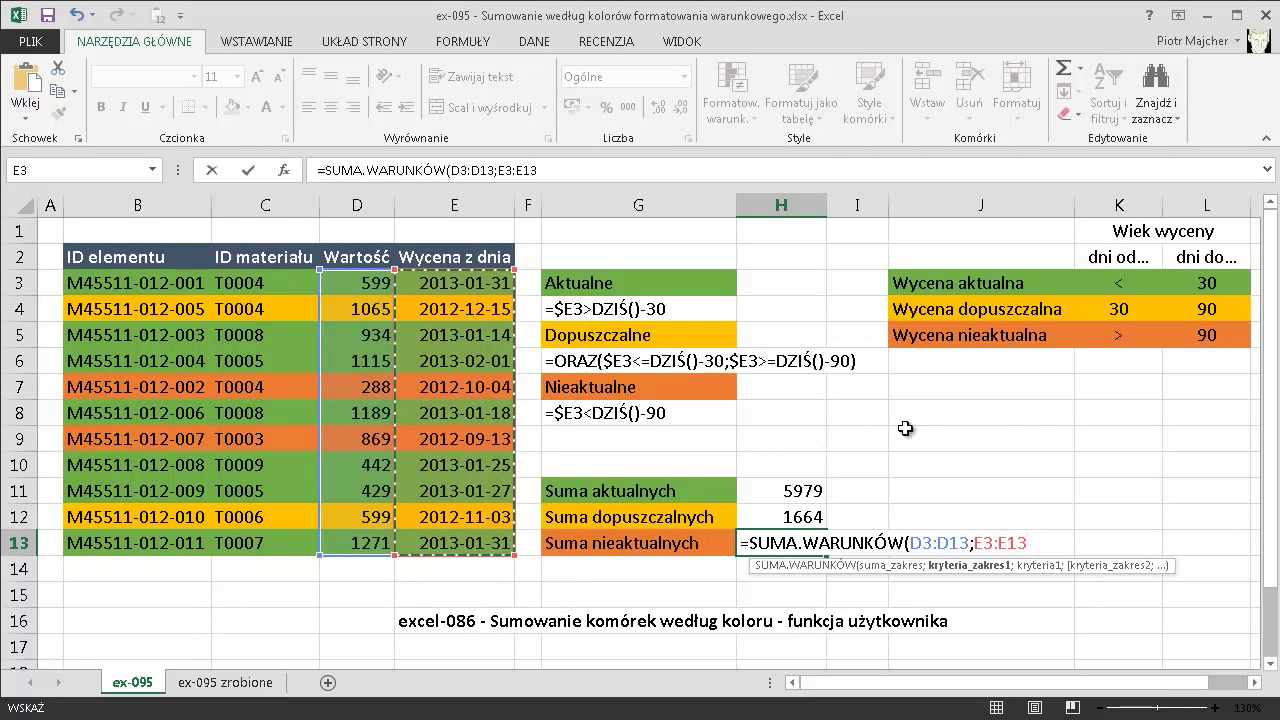
{"action": "type", "text": ";\""}
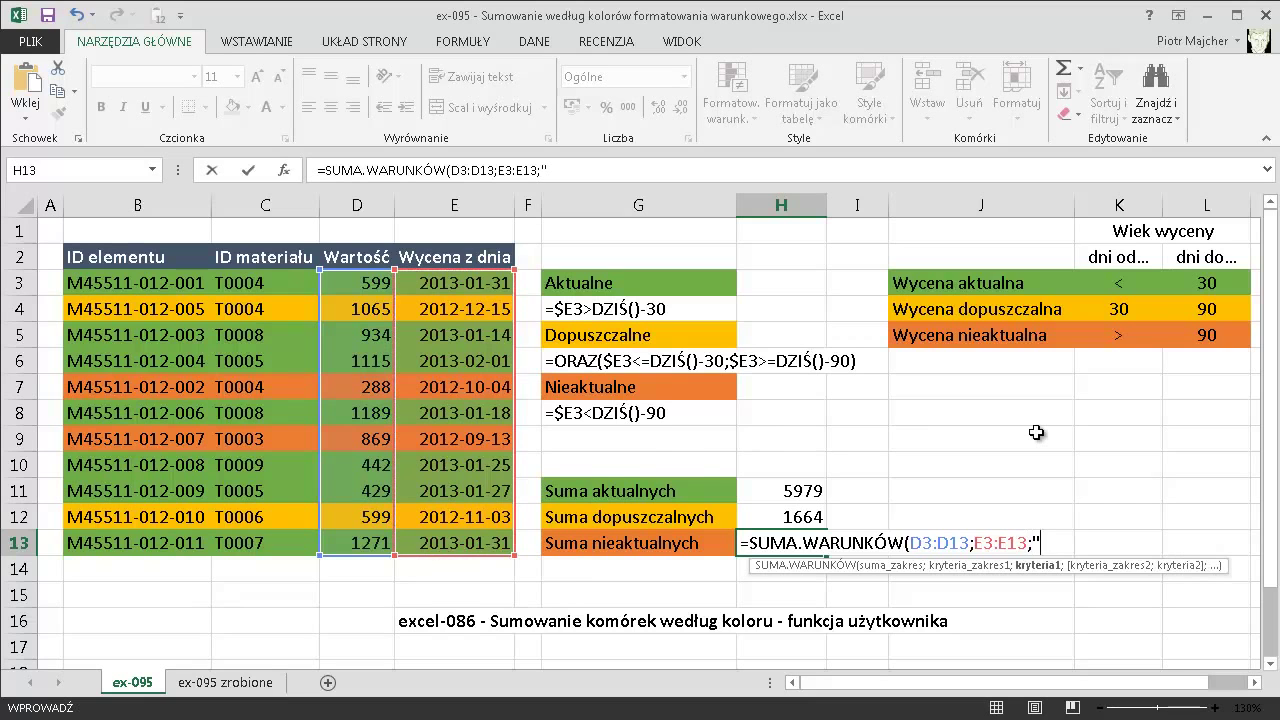
{"action": "type", "text": ">\""}
{"action": "type", "text": "&d"}
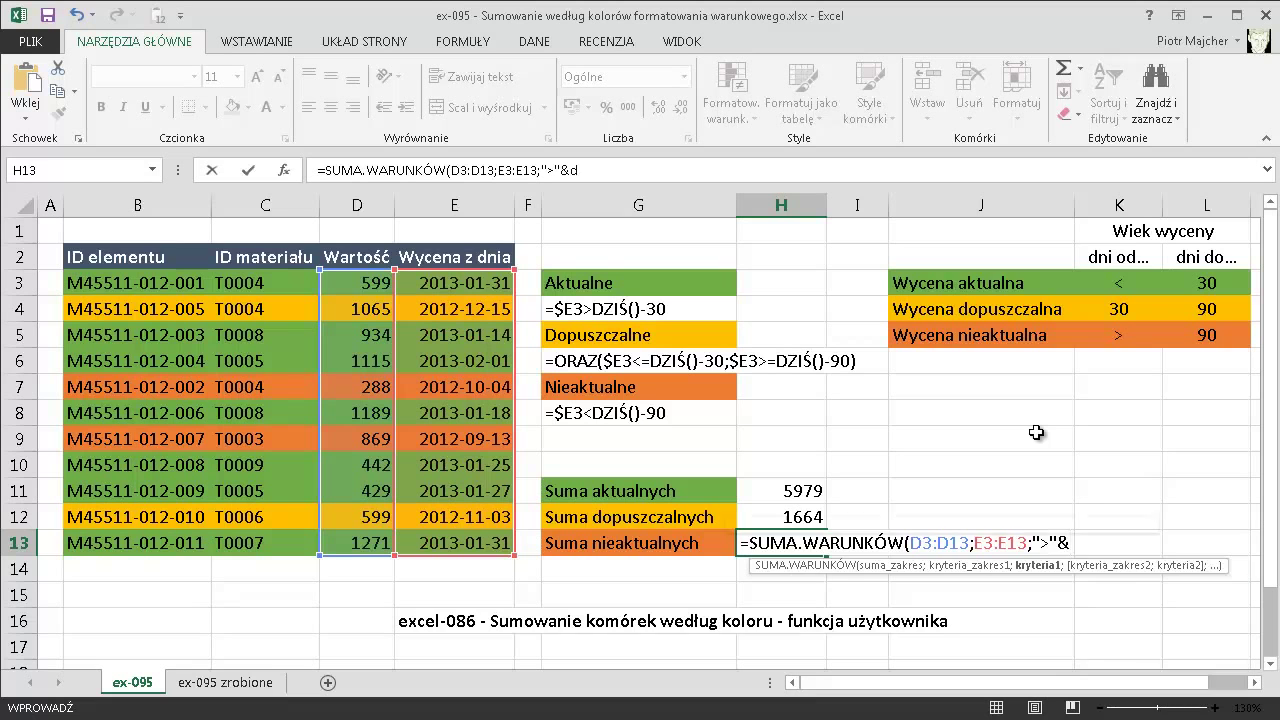
{"action": "type", "text": "ziś()"}
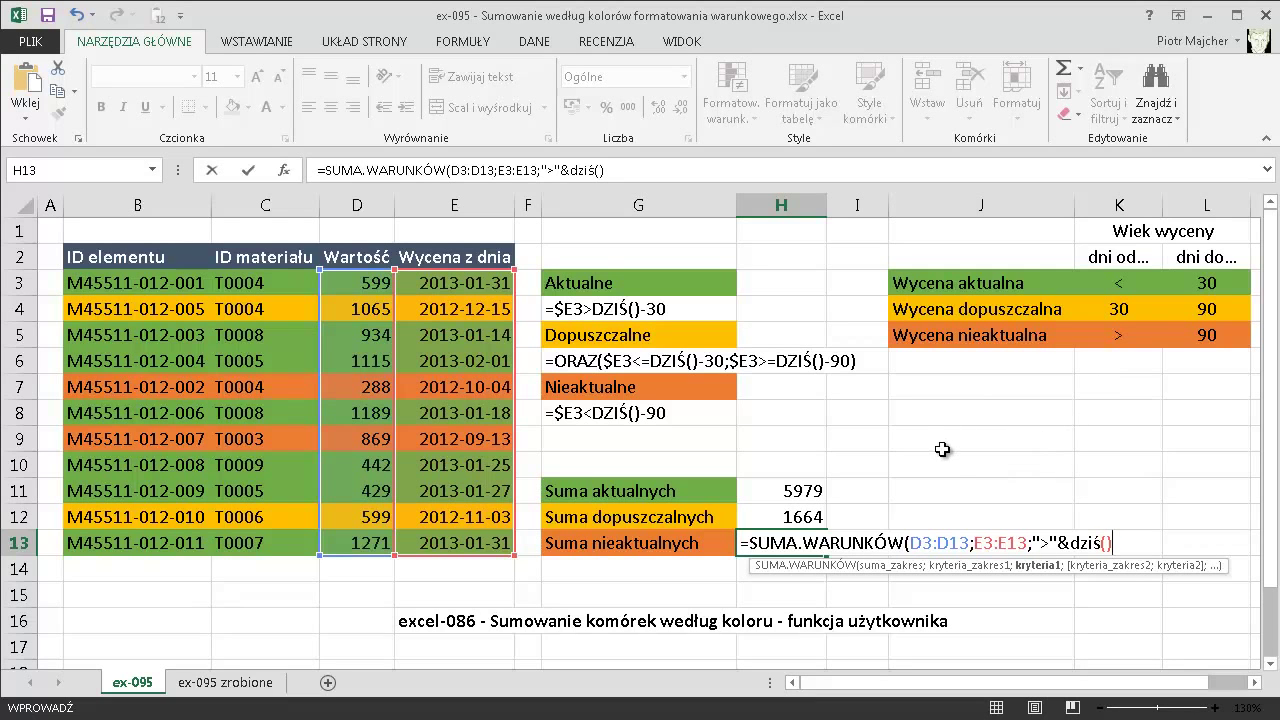
{"action": "type", "text": "-90"}
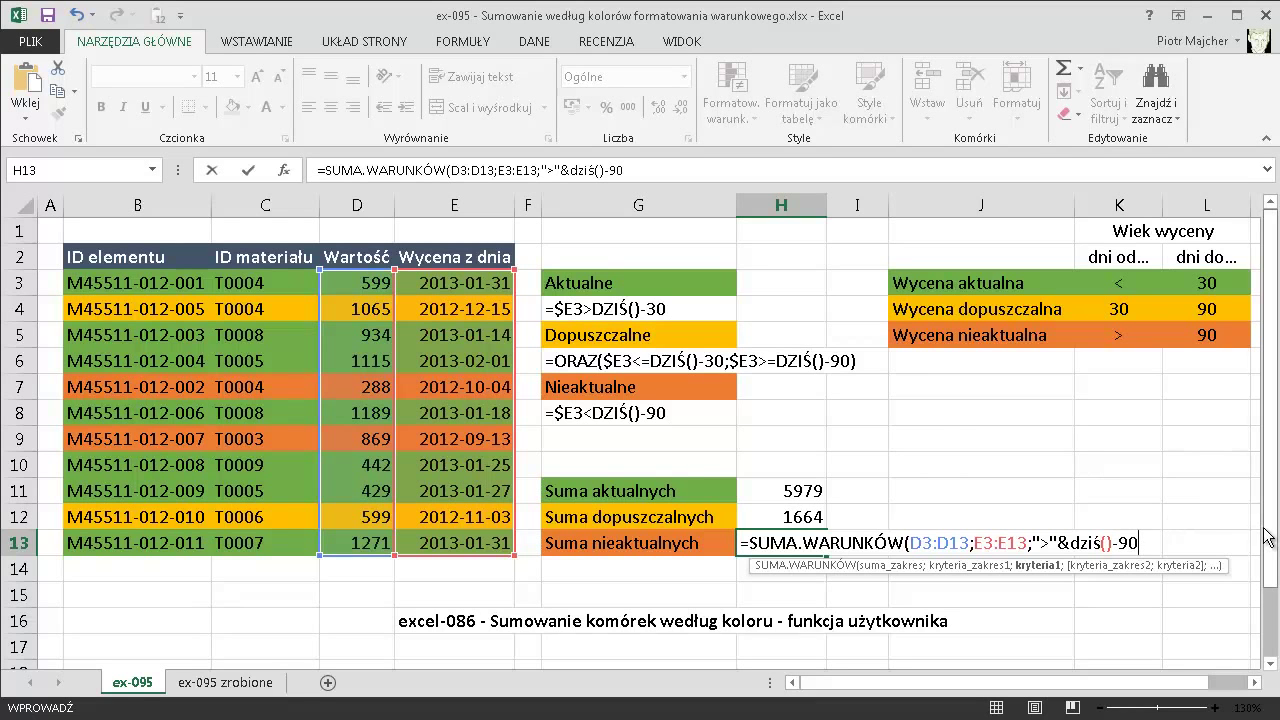
{"action": "type", "text": ")"}
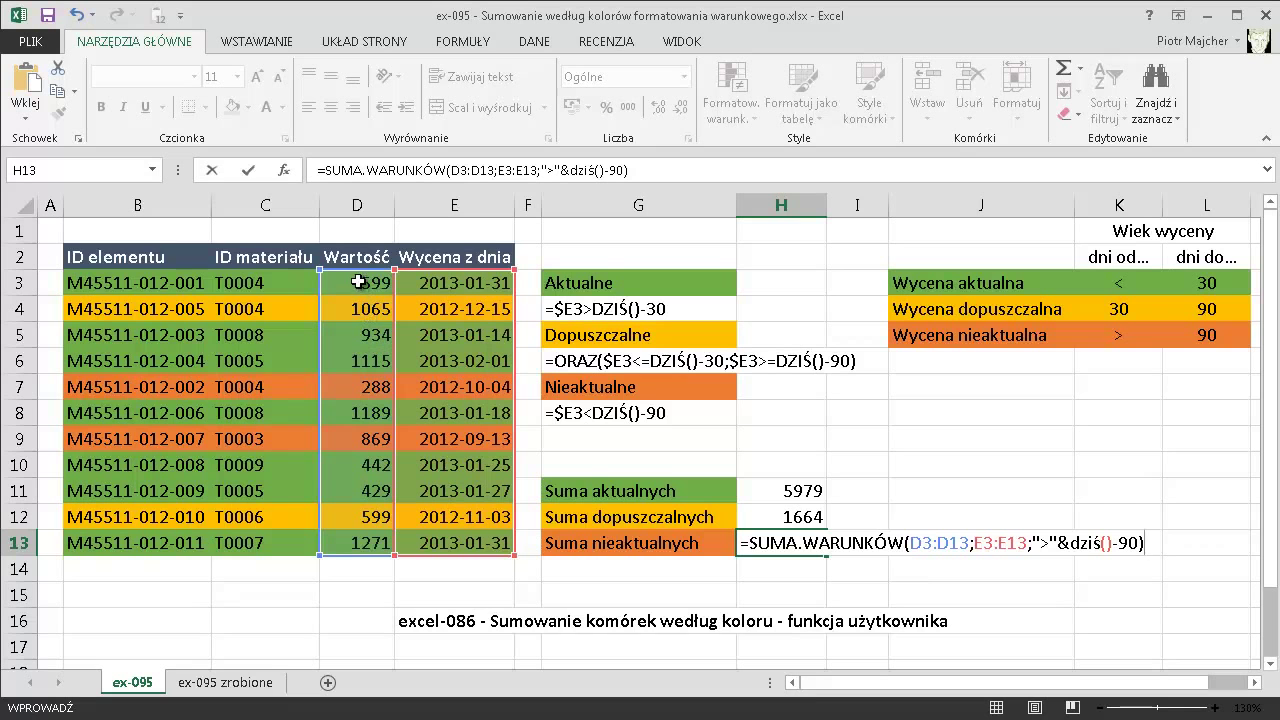
{"action": "key", "text": "Return"}
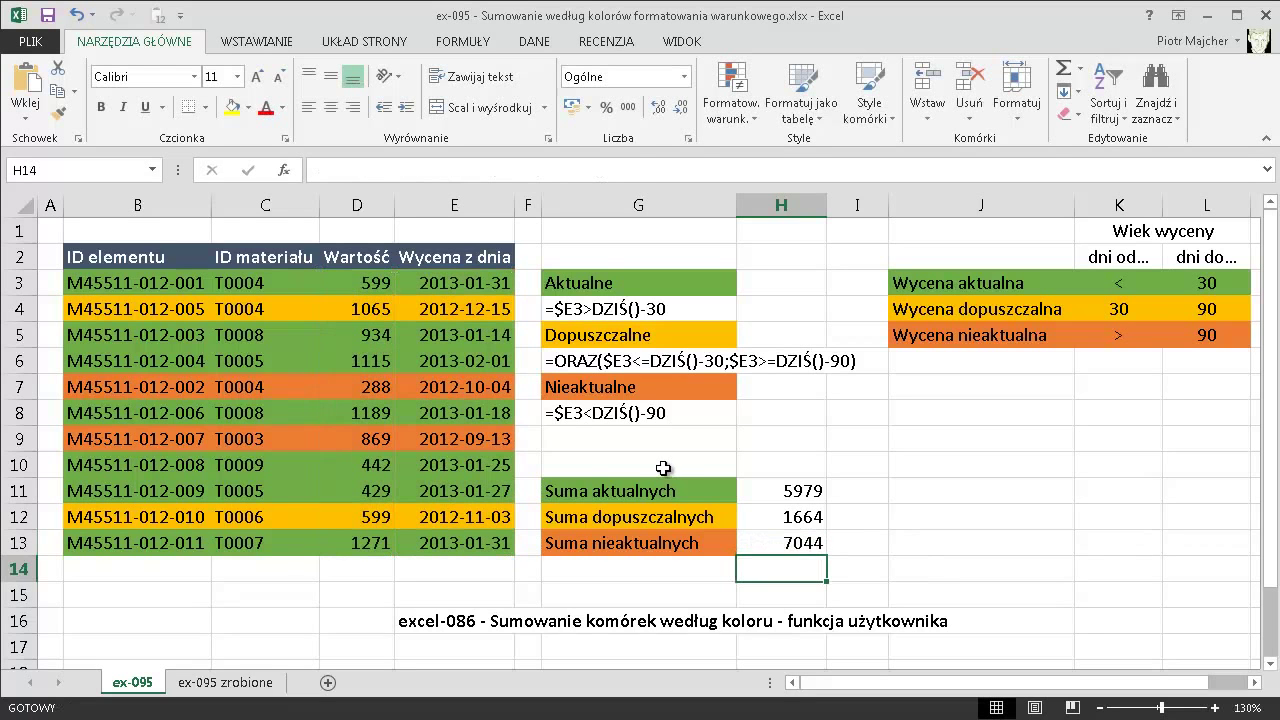
Change the H13 criterion from ">" to "<"&dziś()-90 so it returns 1157
{"action": "left_click", "coordinate": [788, 542]}
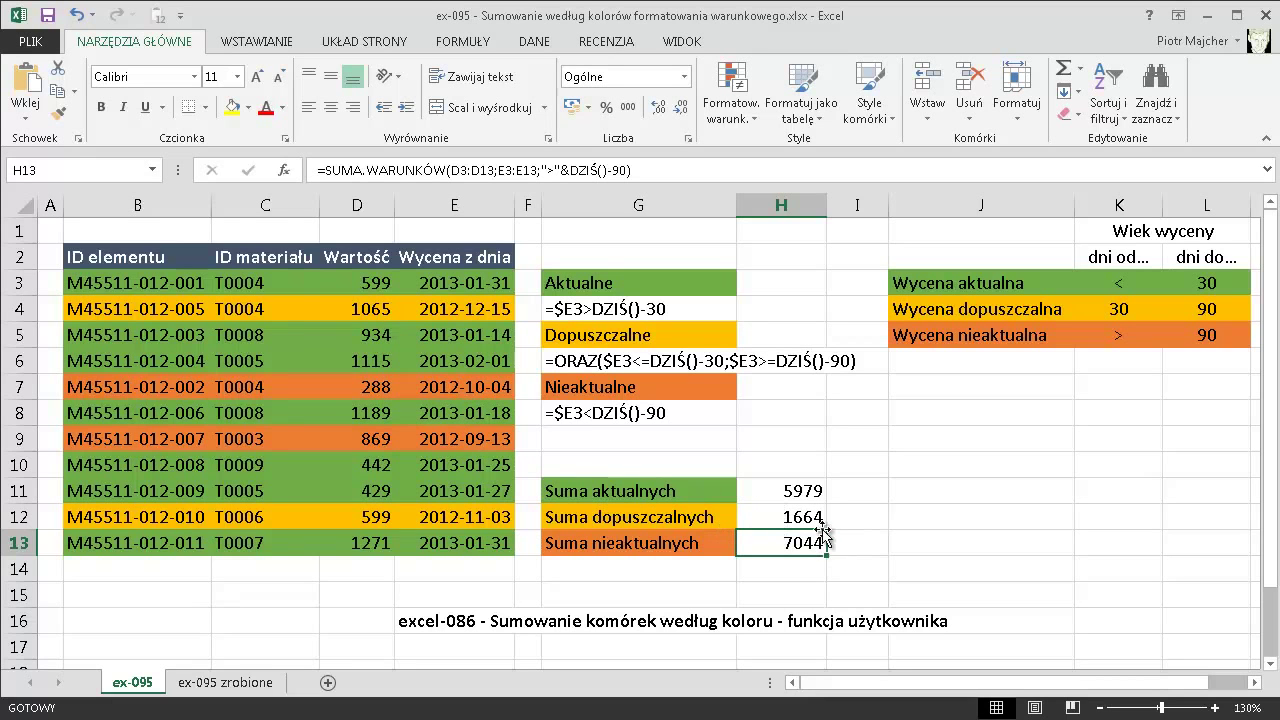
{"action": "left_click", "coordinate": [378, 392]}
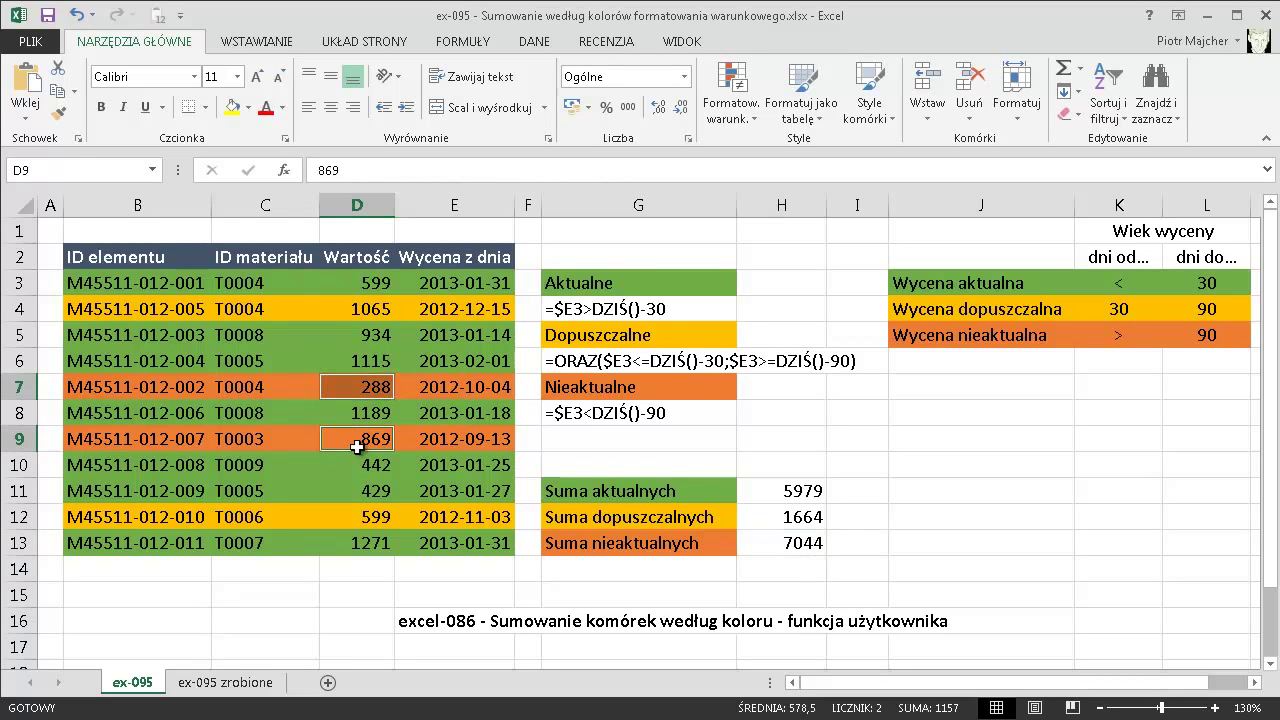
{"action": "left_click", "coordinate": [812, 541]}
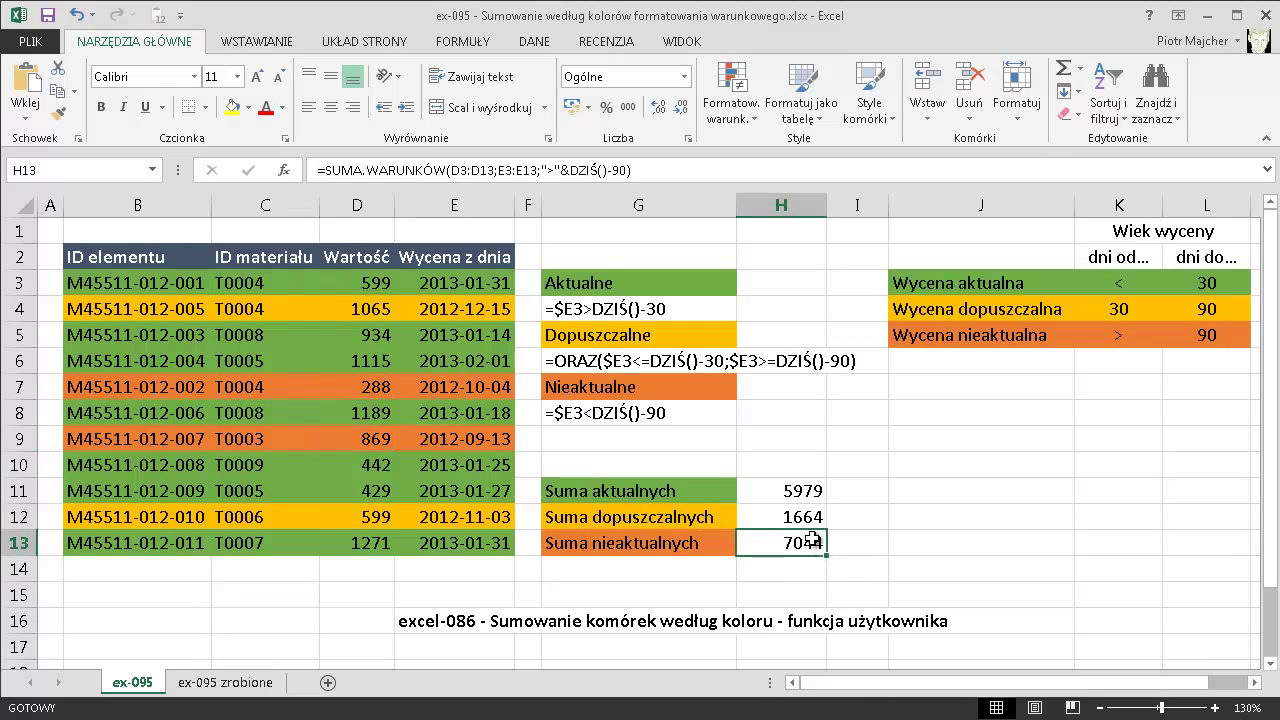
{"action": "double_click", "coordinate": [812, 541]}
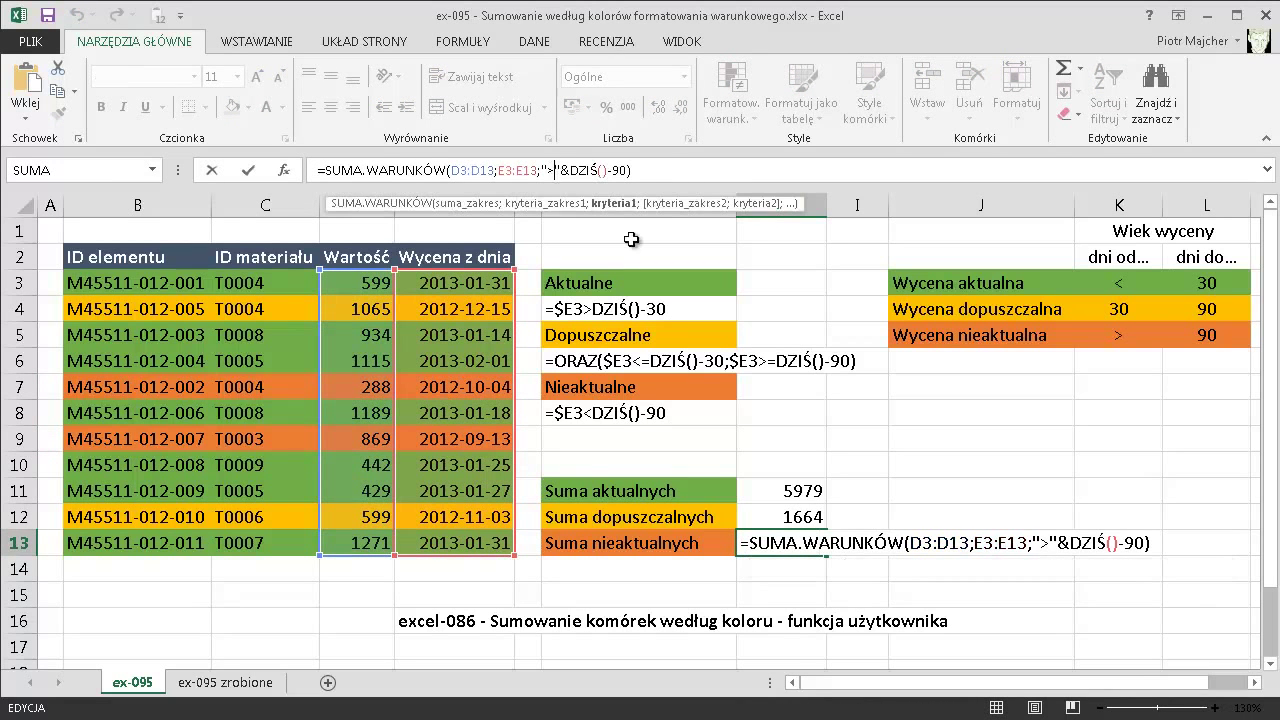
{"action": "key", "text": "BackSpace"}
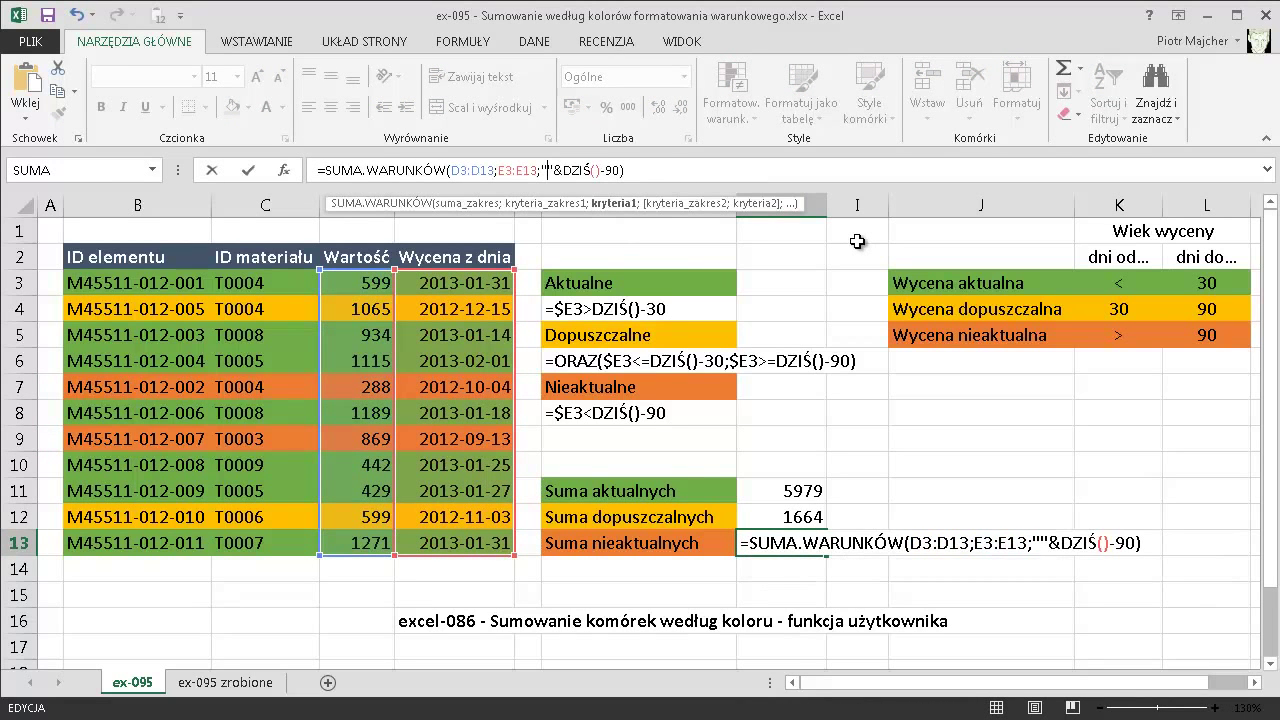
{"action": "type", "text": "<"}
{"action": "key", "text": "Return"}
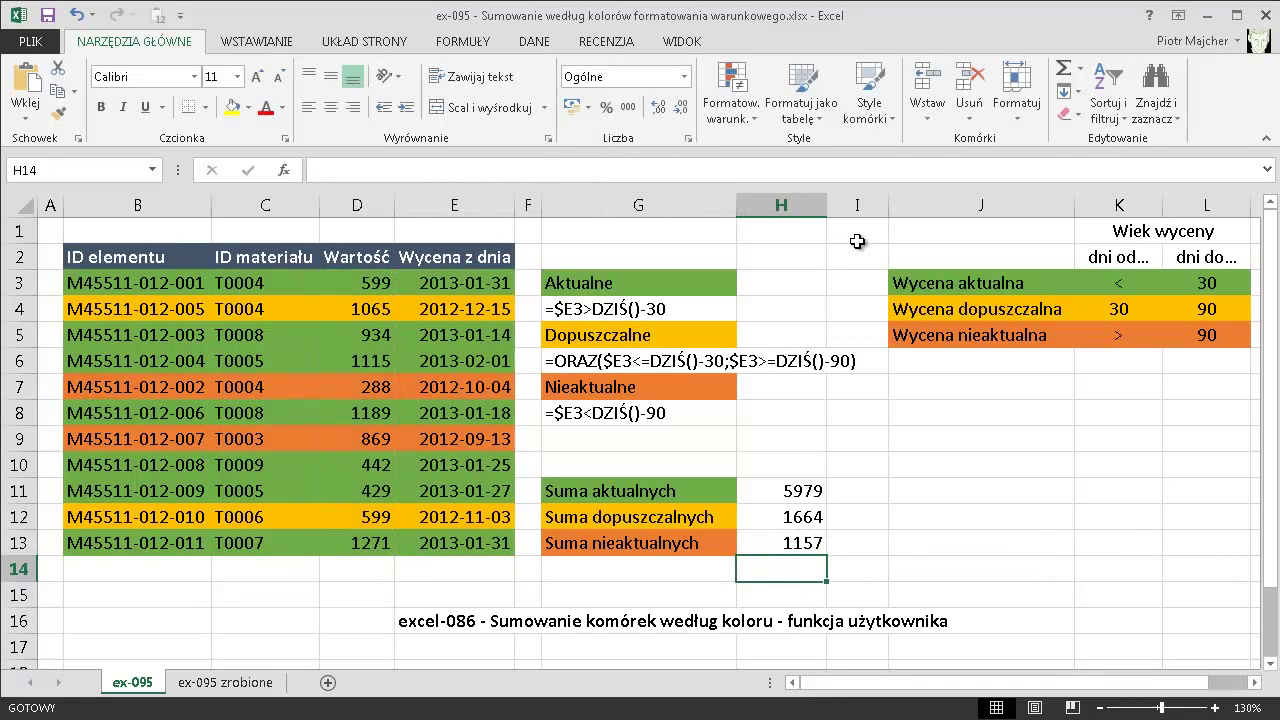
{"action": "left_click", "coordinate": [370, 388]}
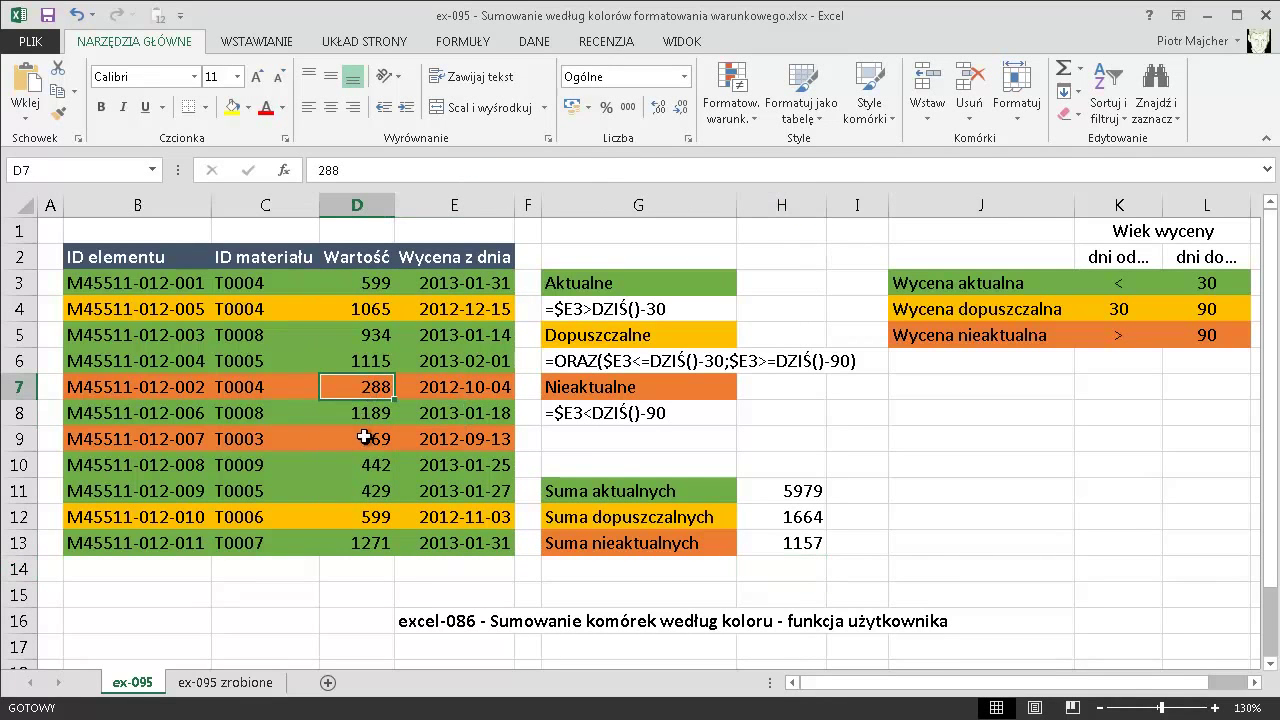
{"action": "left_click", "coordinate": [366, 438], "text": "ctrl"}
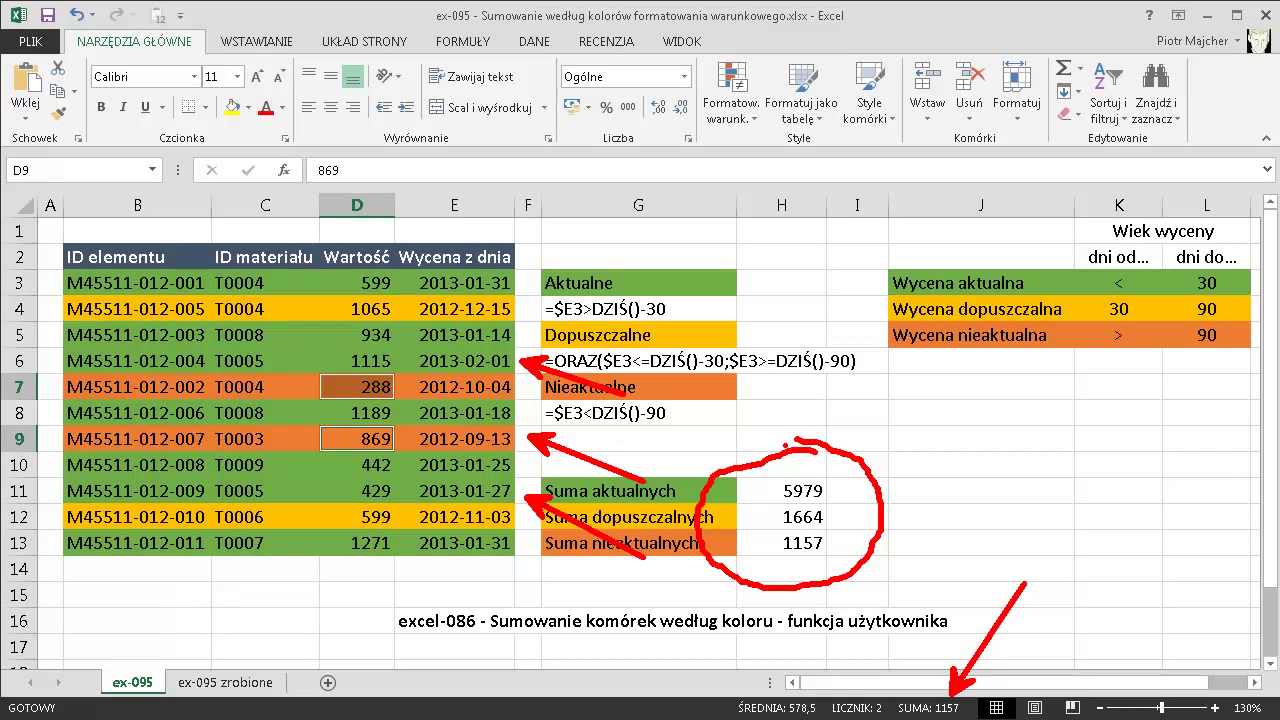
{"action": "left_click", "coordinate": [783, 460]}
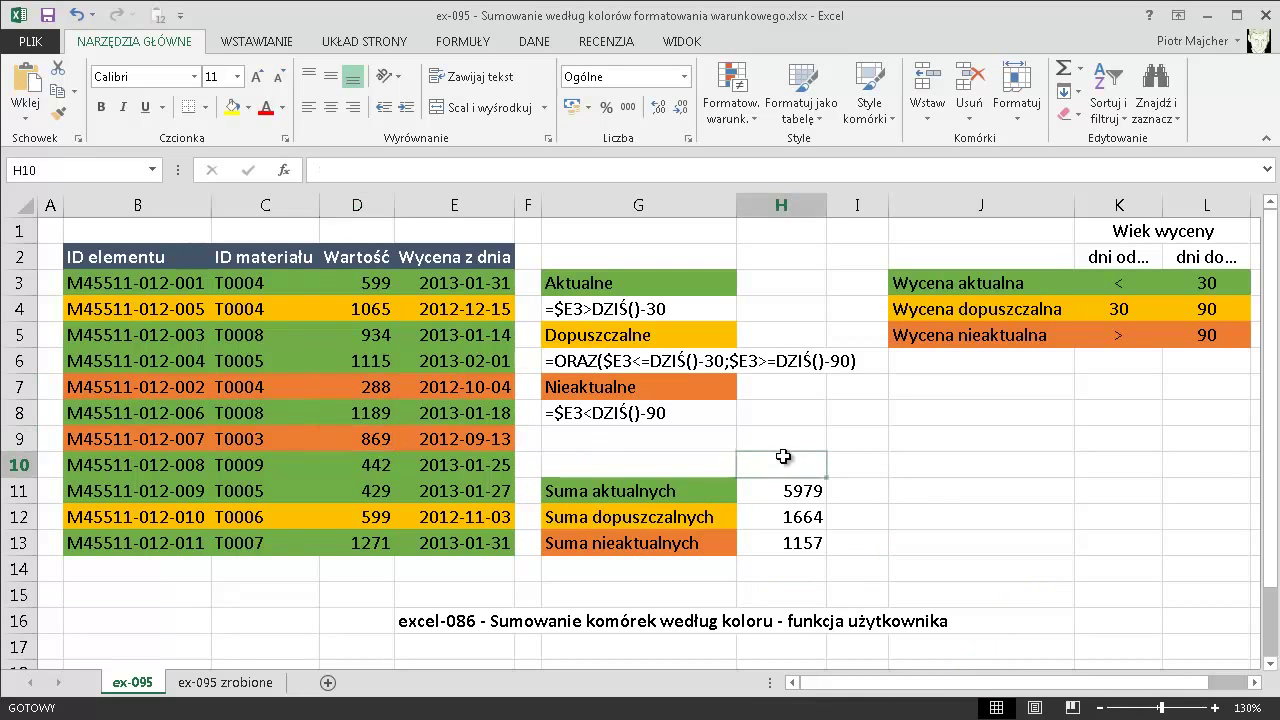